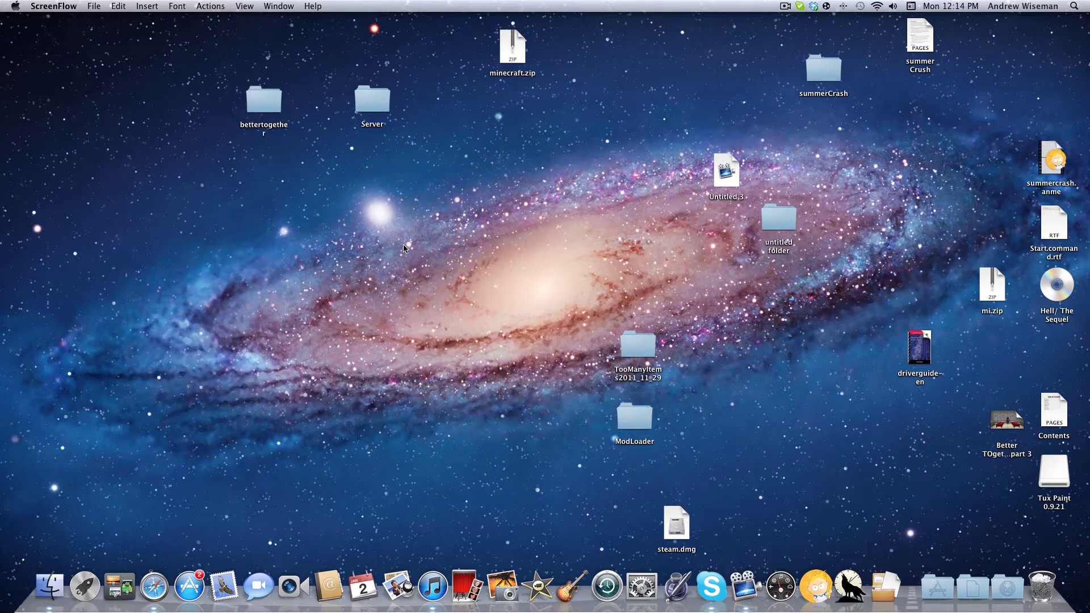
Briefly open the home folder in Finder, close it, and bring up Spotlight search.
drag(479, 321, 343, 344)
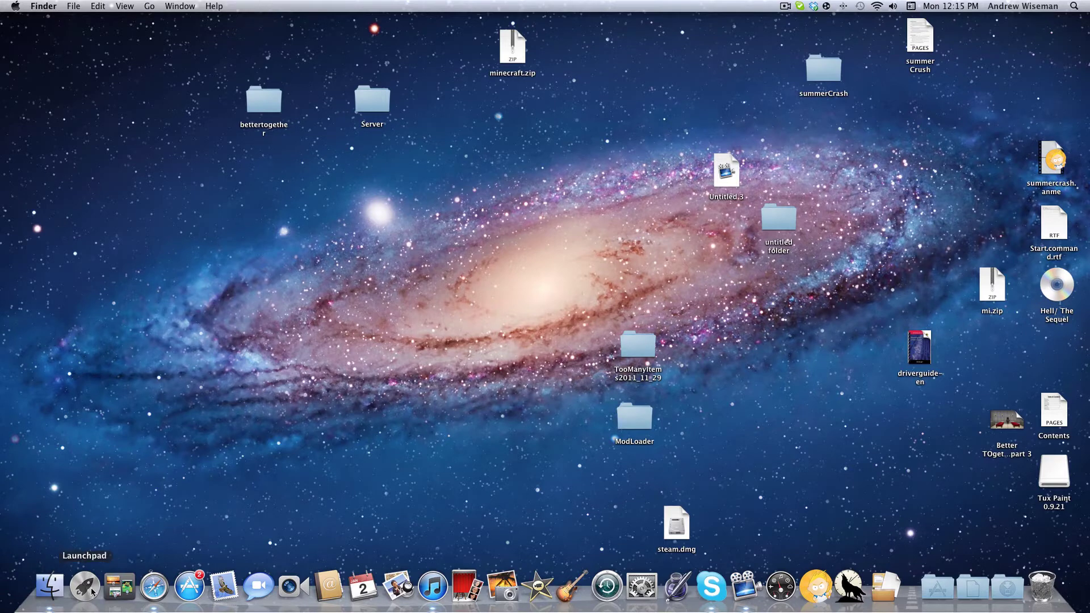
click(46, 588)
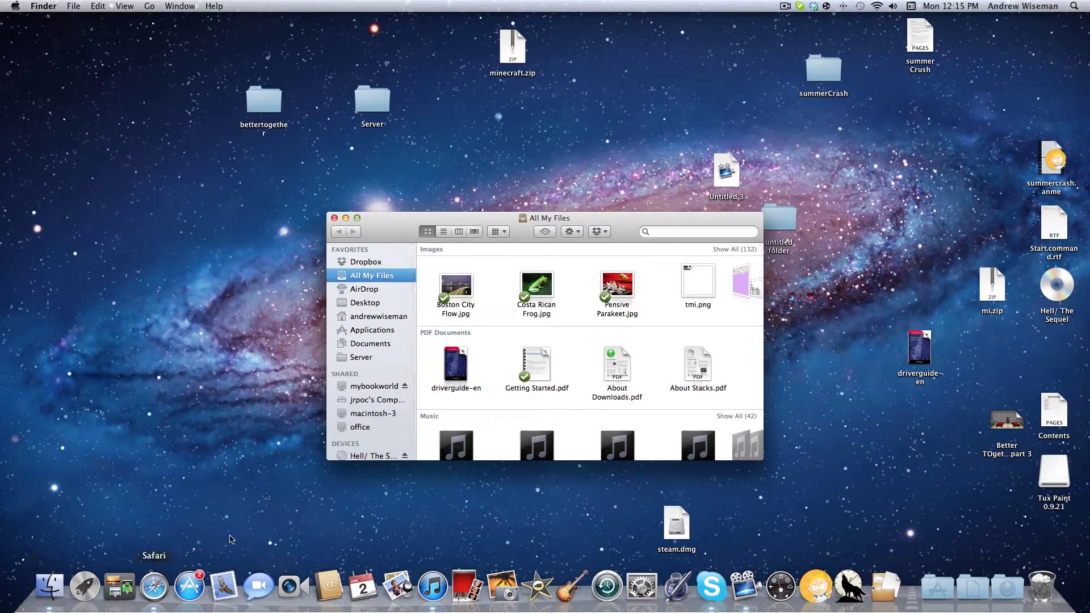
click(367, 317)
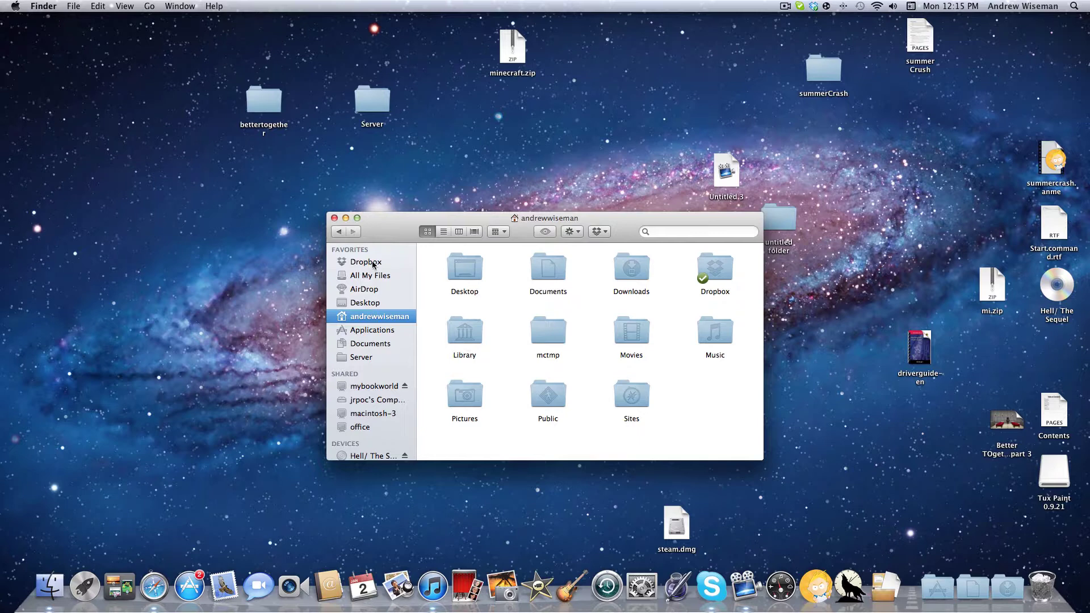
click(335, 218)
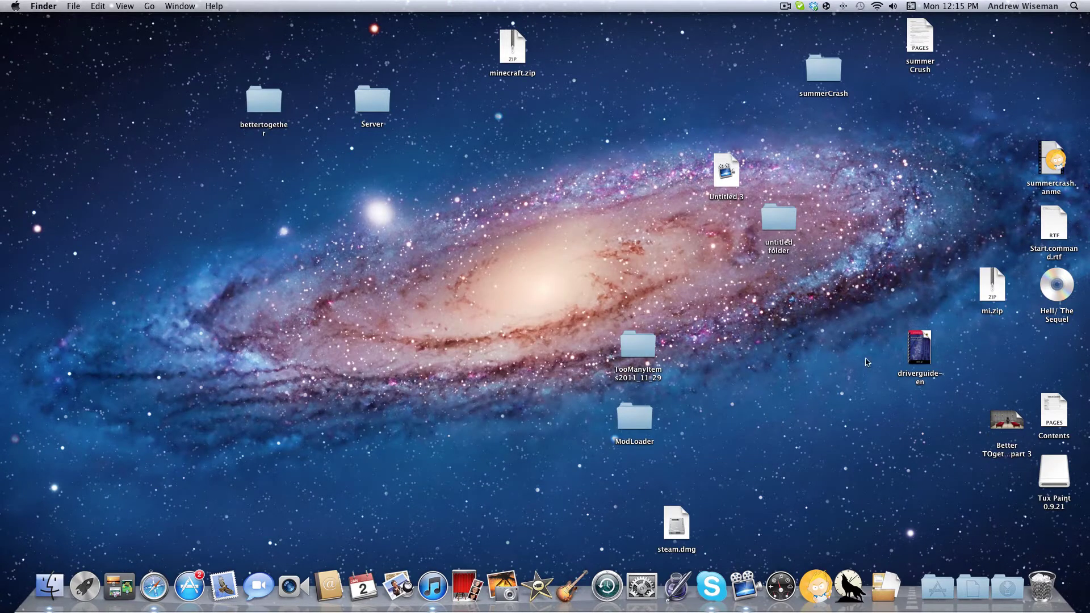
click(1074, 6)
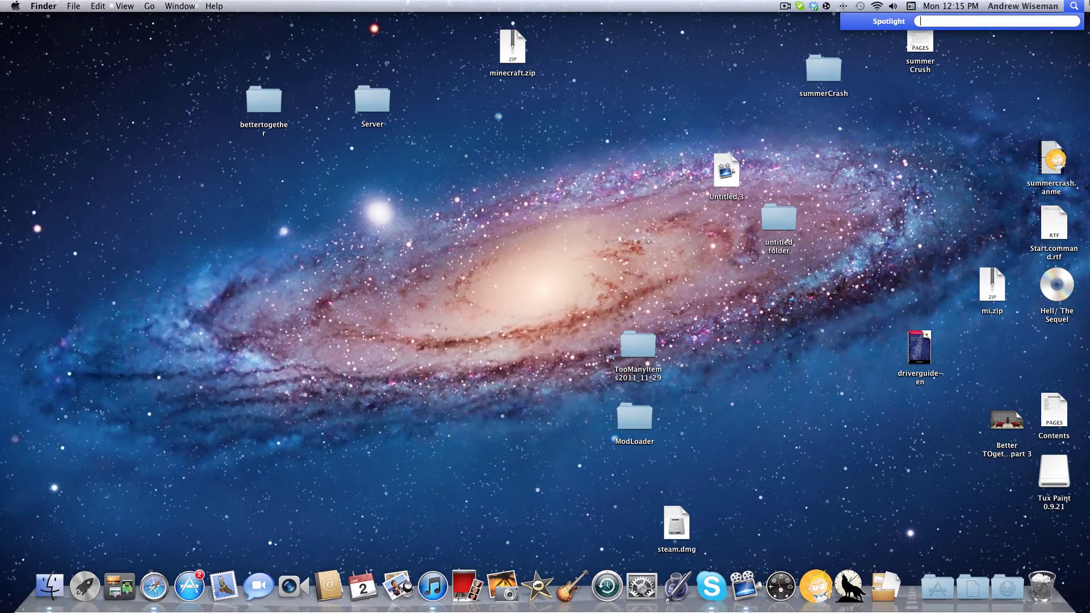
Launch Terminal from a Spotlight search for 'termi' and centre its window.
text(termi)
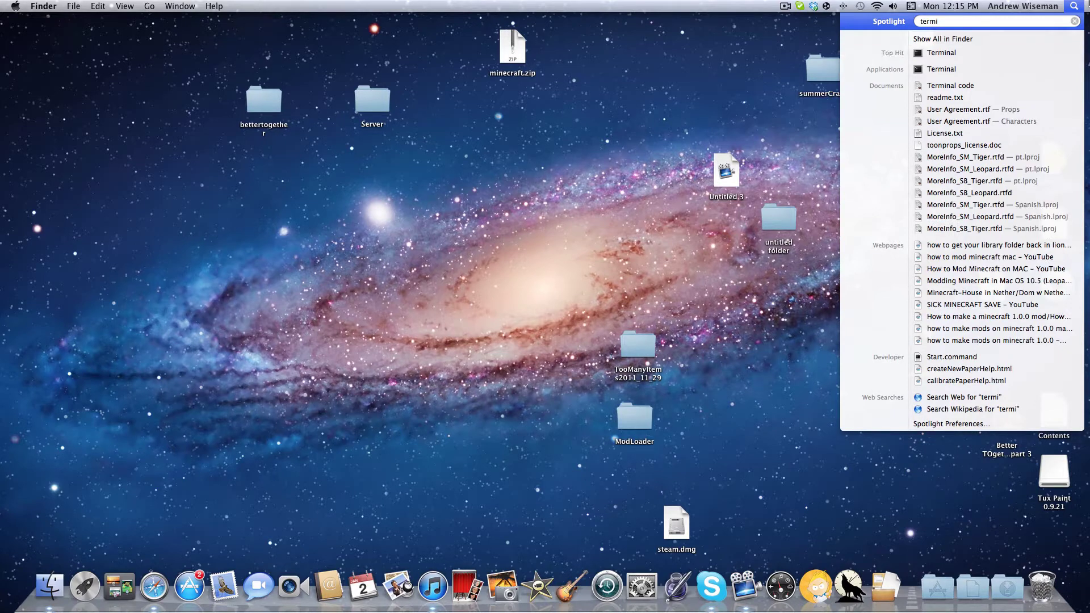
key(Return)
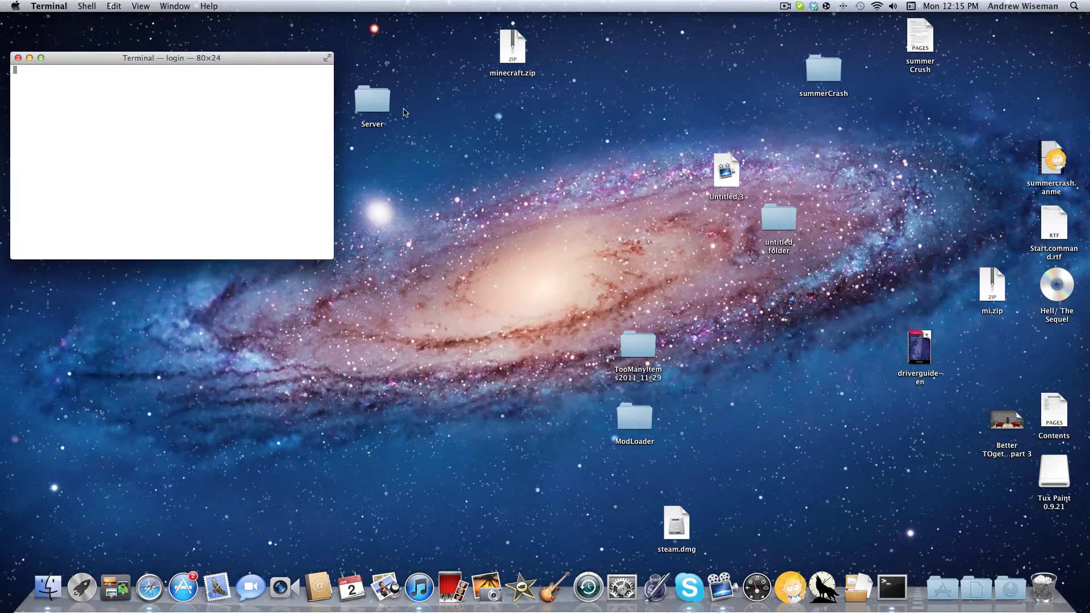
drag(110, 57, 247, 62)
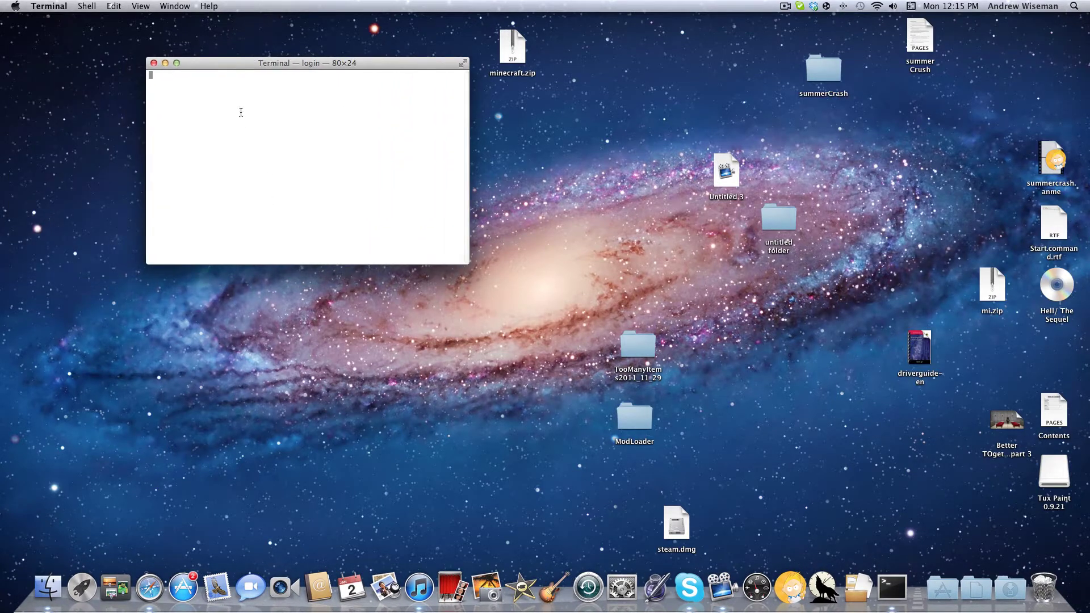
Paste the command chflags nohidden ~/Library at the Terminal prompt.
right_click(279, 103)
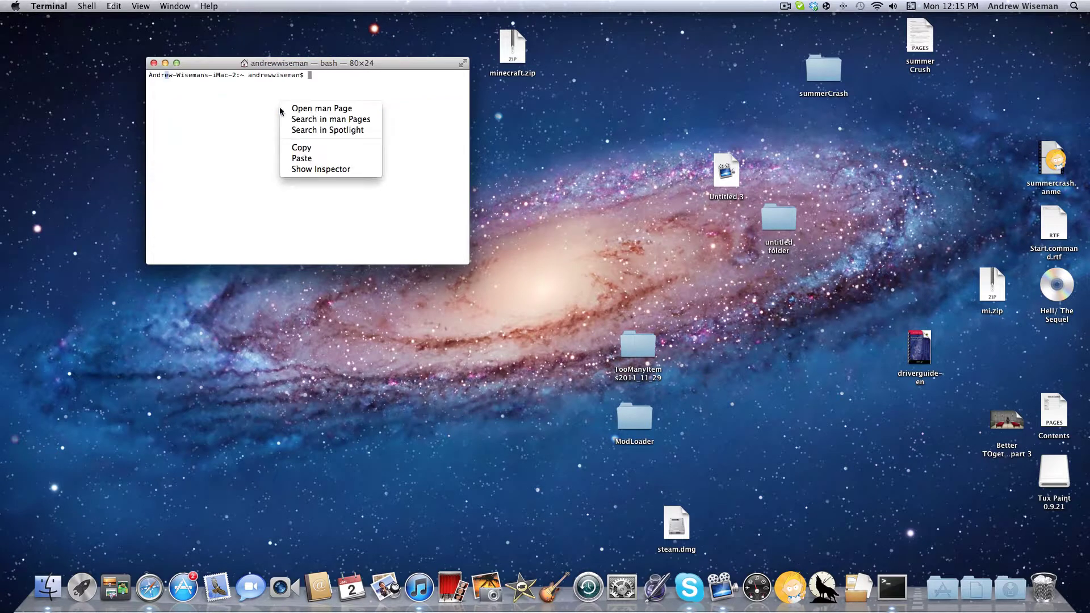
click(304, 159)
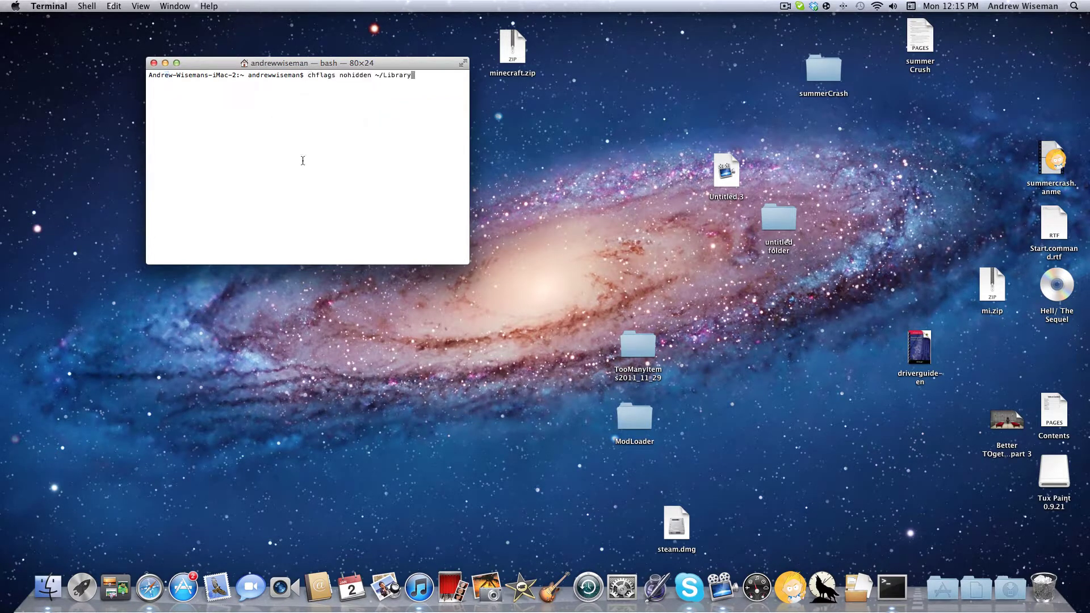
drag(308, 79, 422, 74)
click(348, 176)
drag(312, 77, 398, 74)
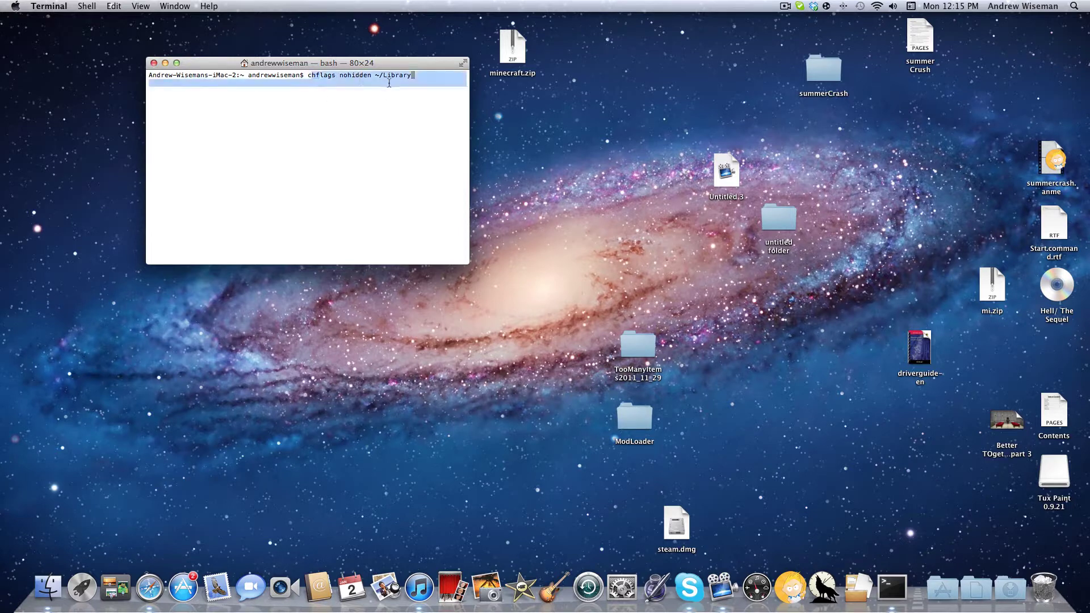
click(322, 91)
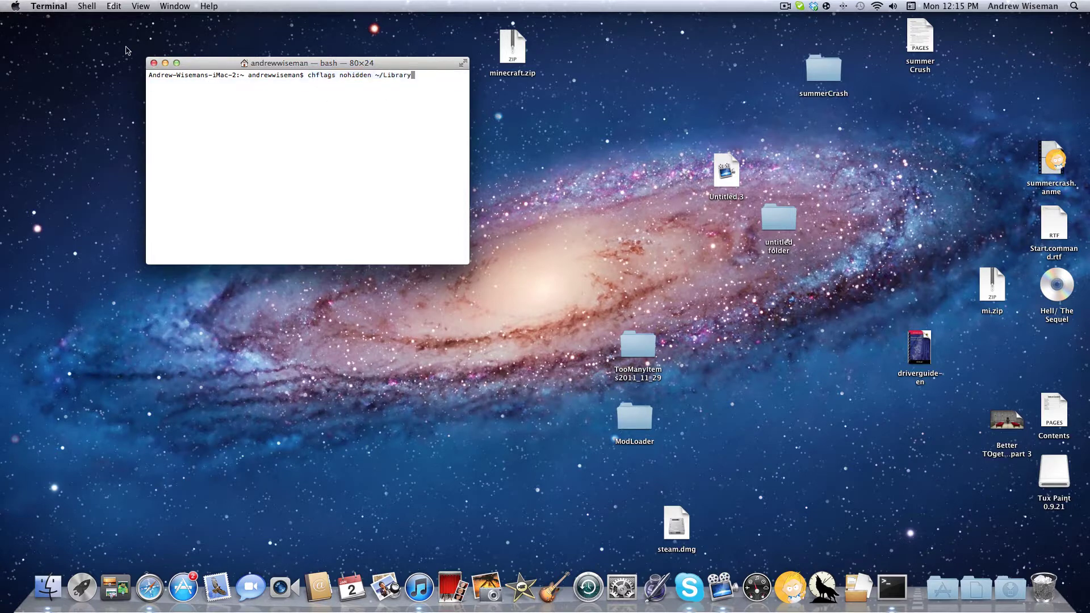
Close Terminal and open the Library folder from the home folder in Finder.
click(153, 66)
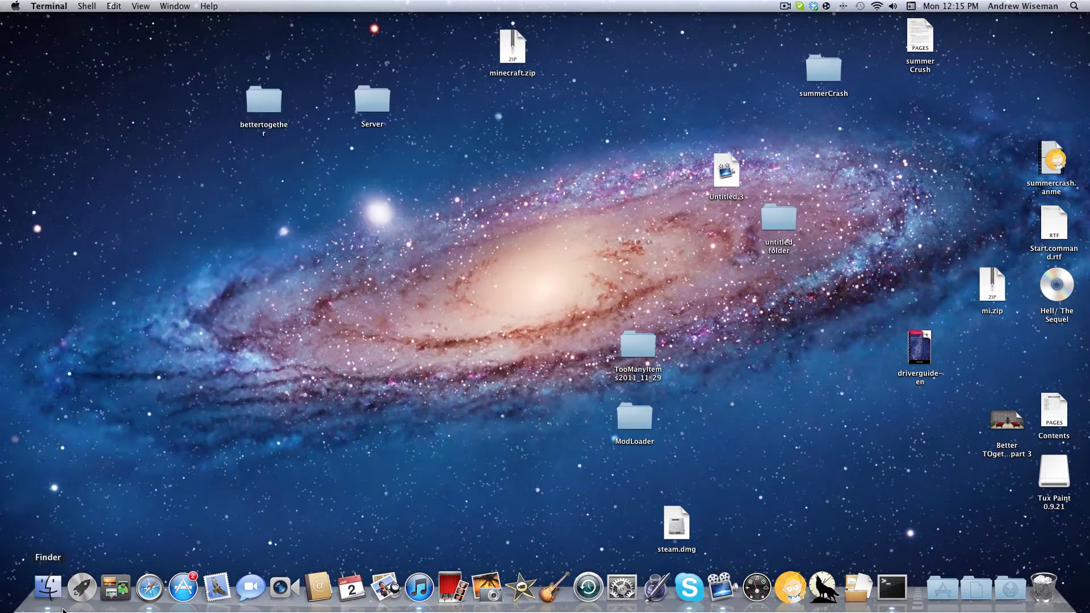
click(48, 587)
click(369, 317)
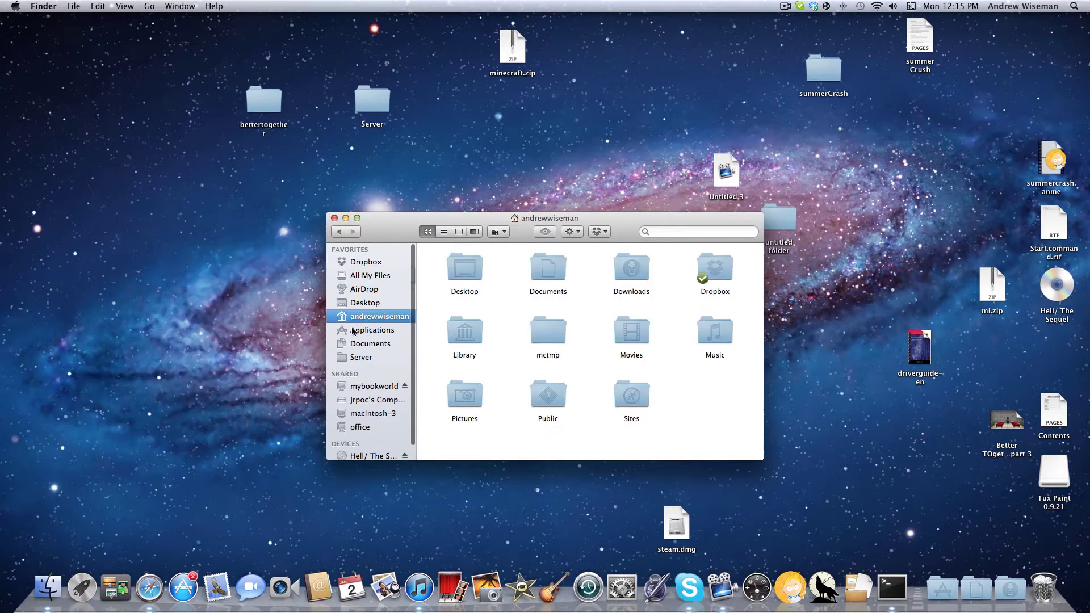
click(461, 337)
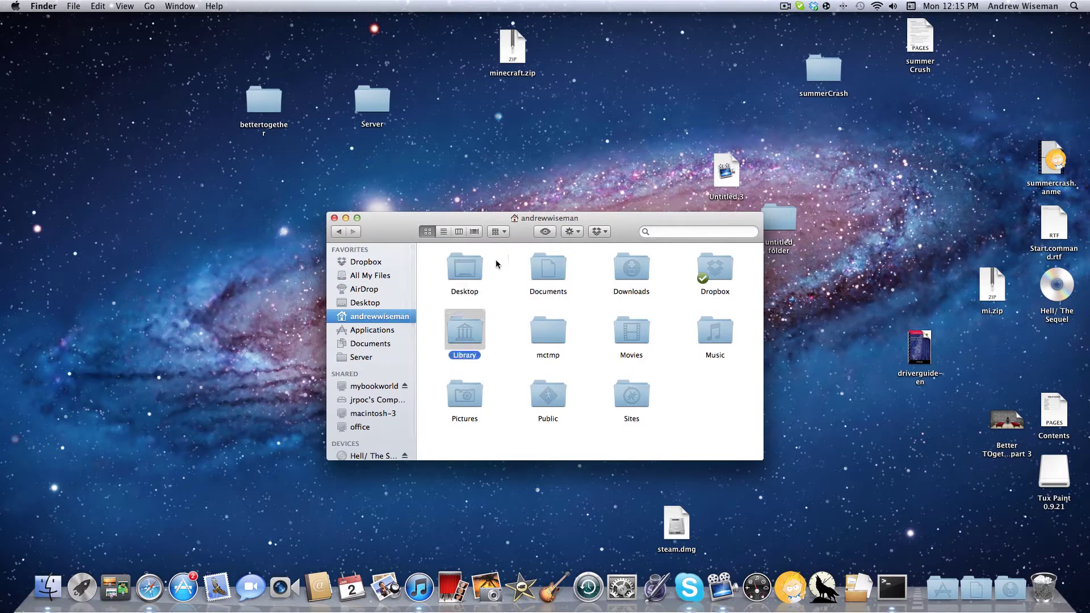
double_click(465, 336)
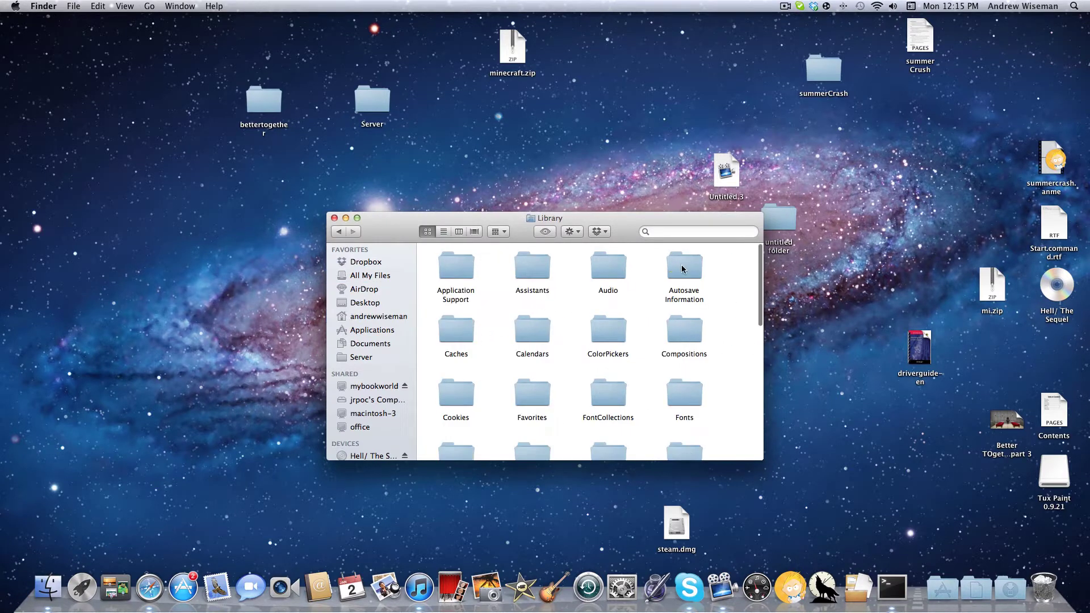
Go into Application Support > minecraft > bin and select minecraft.jar.
double_click(446, 265)
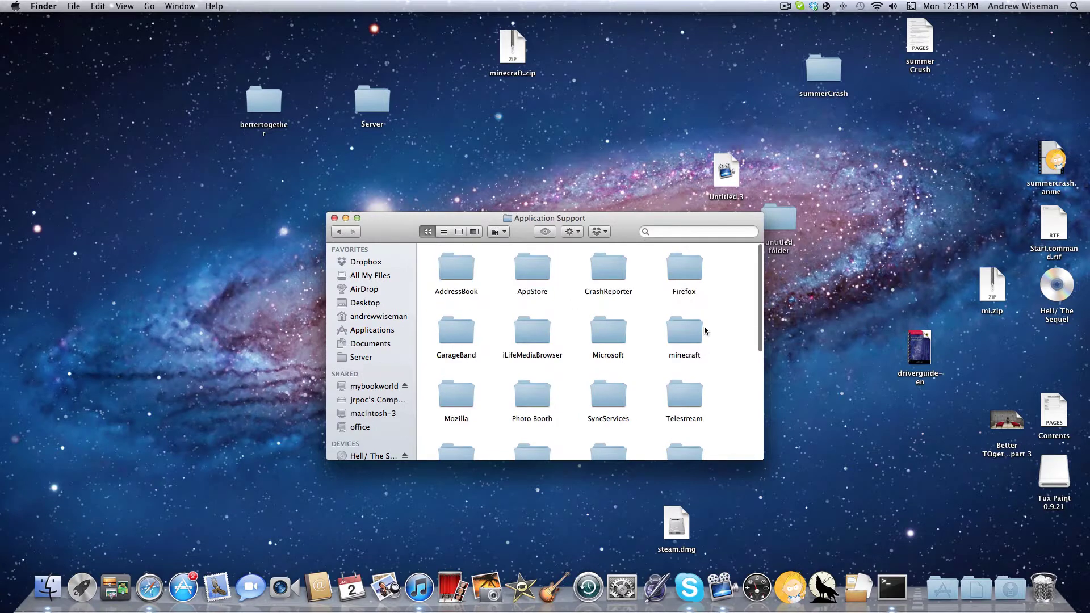
double_click(697, 327)
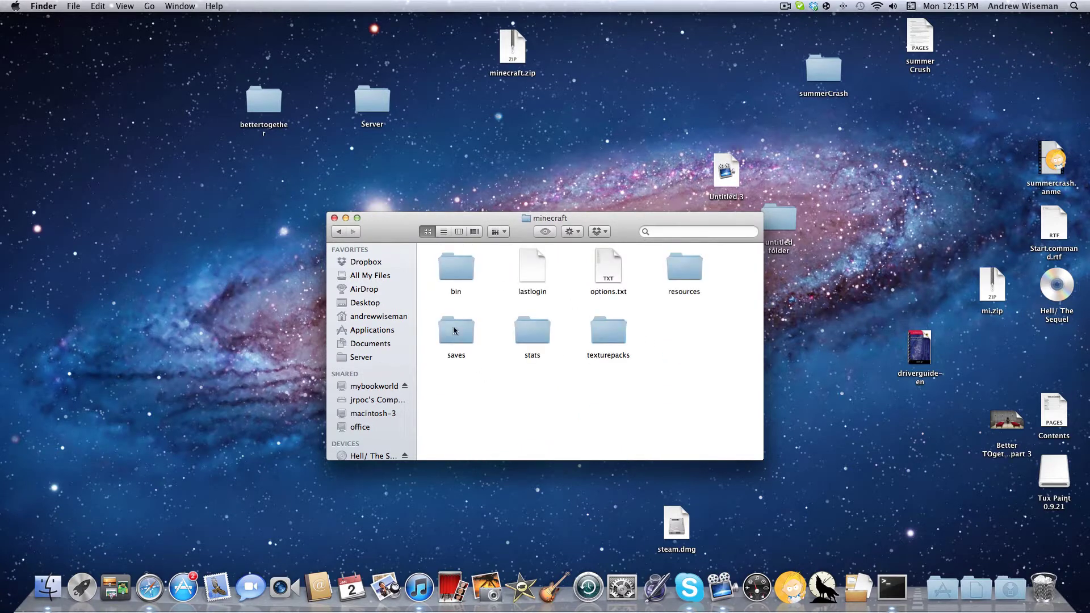
mouse_move(357, 251)
click(450, 271)
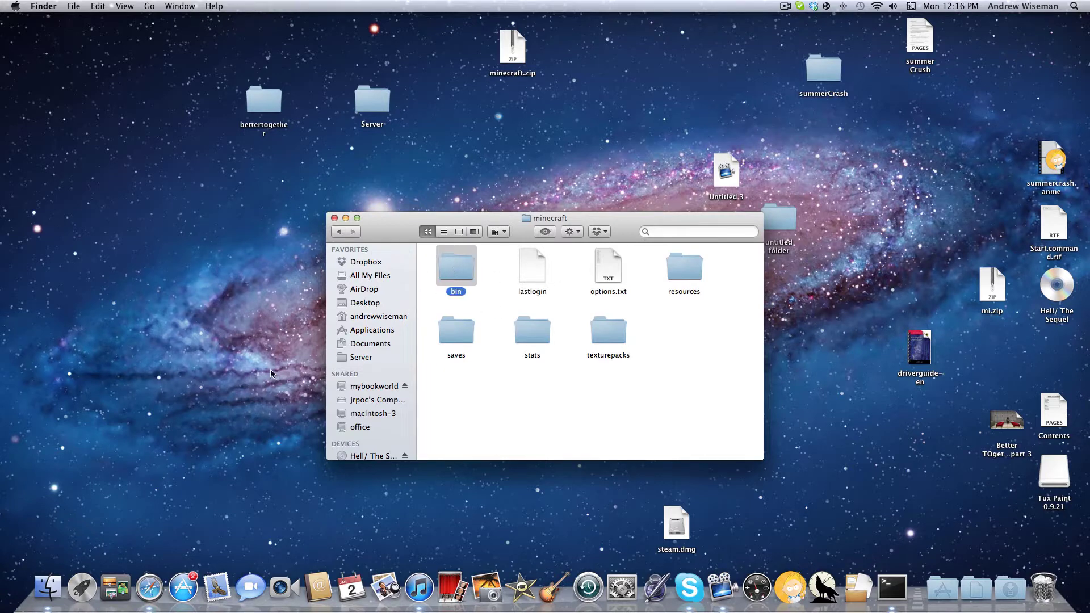
double_click(451, 274)
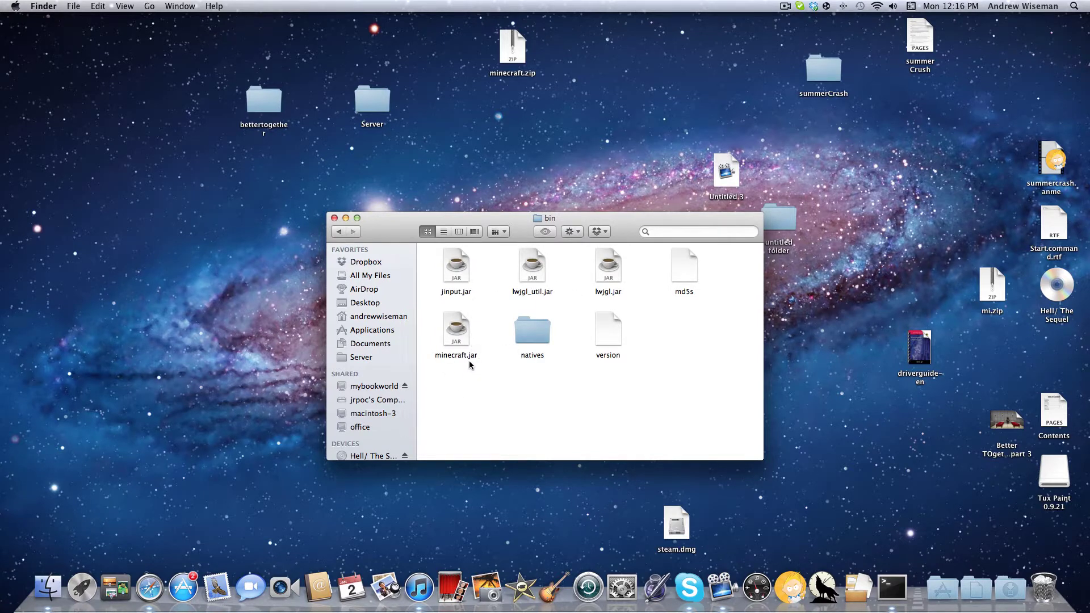
click(469, 359)
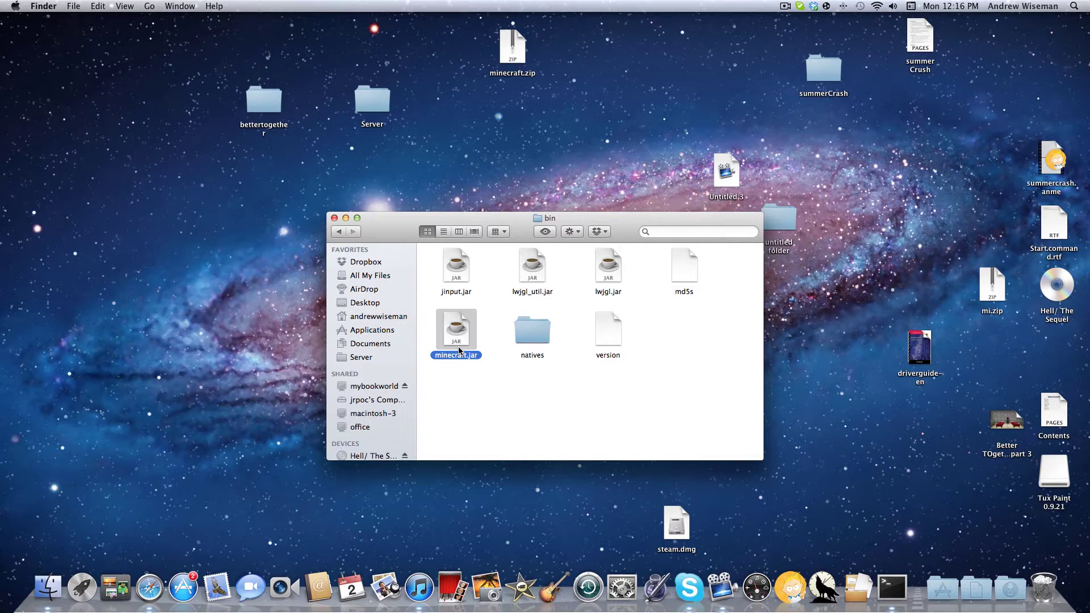
Change minecraft.jar's extension to .zip, confirming the switch with Use .zip.
click(498, 365)
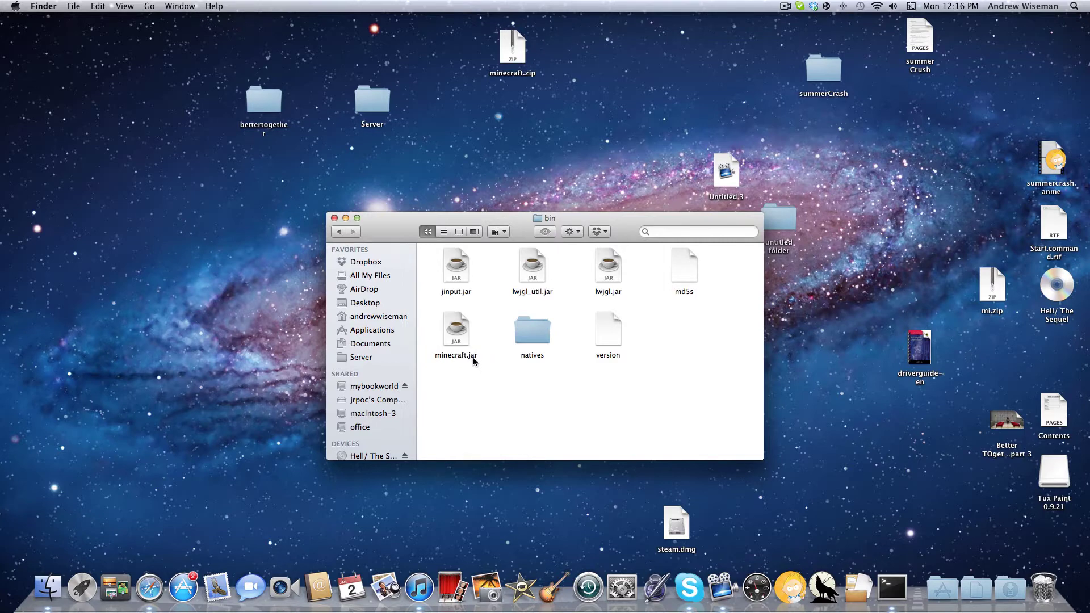
click(473, 358)
click(473, 357)
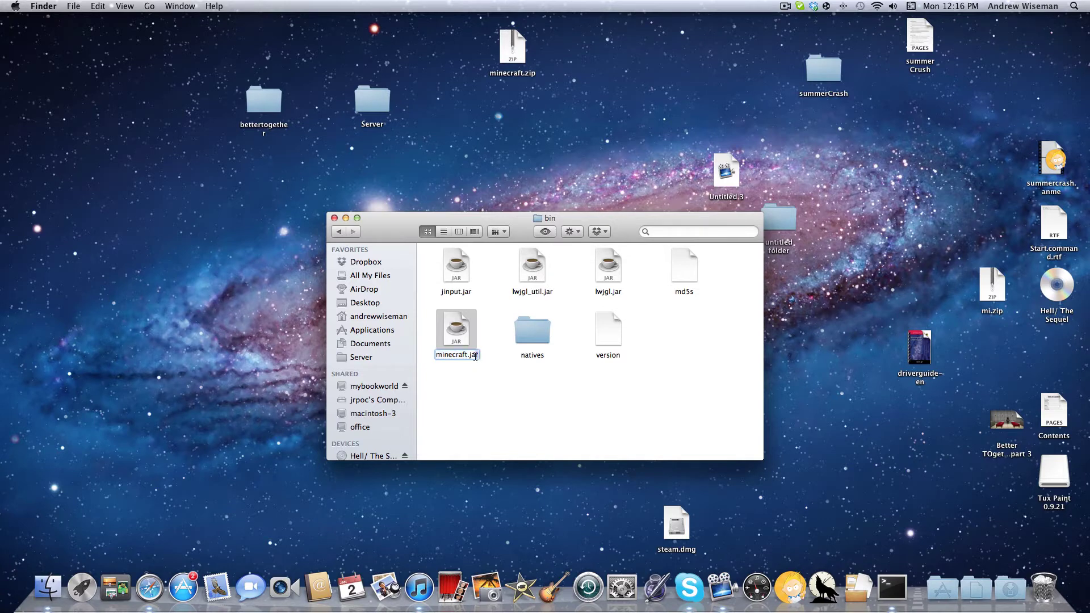
drag(479, 356, 469, 357)
key(BackSpace)
text(zip)
key(Return)
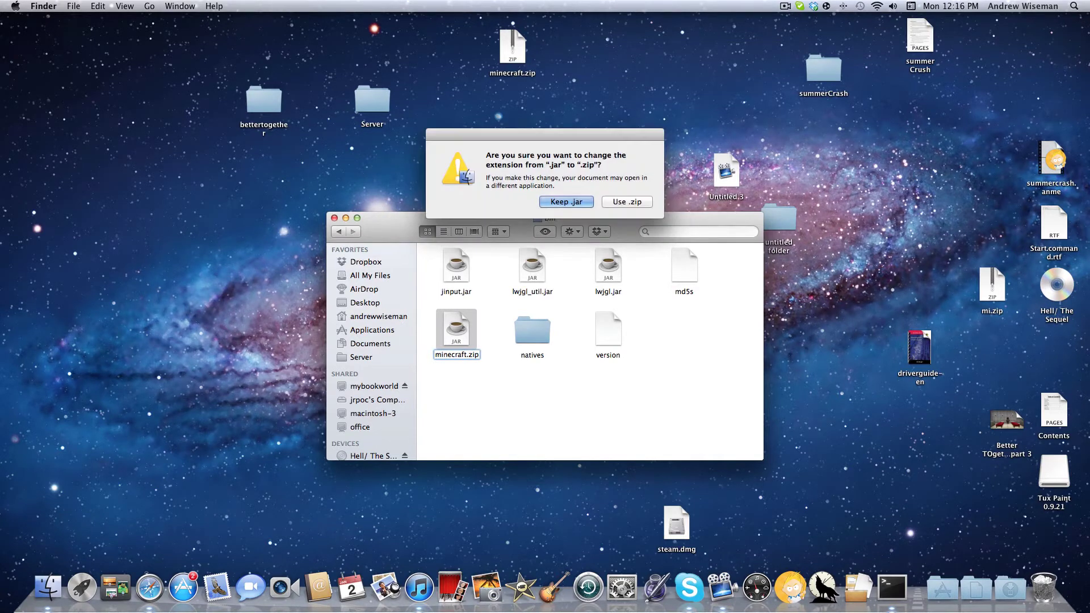
click(628, 202)
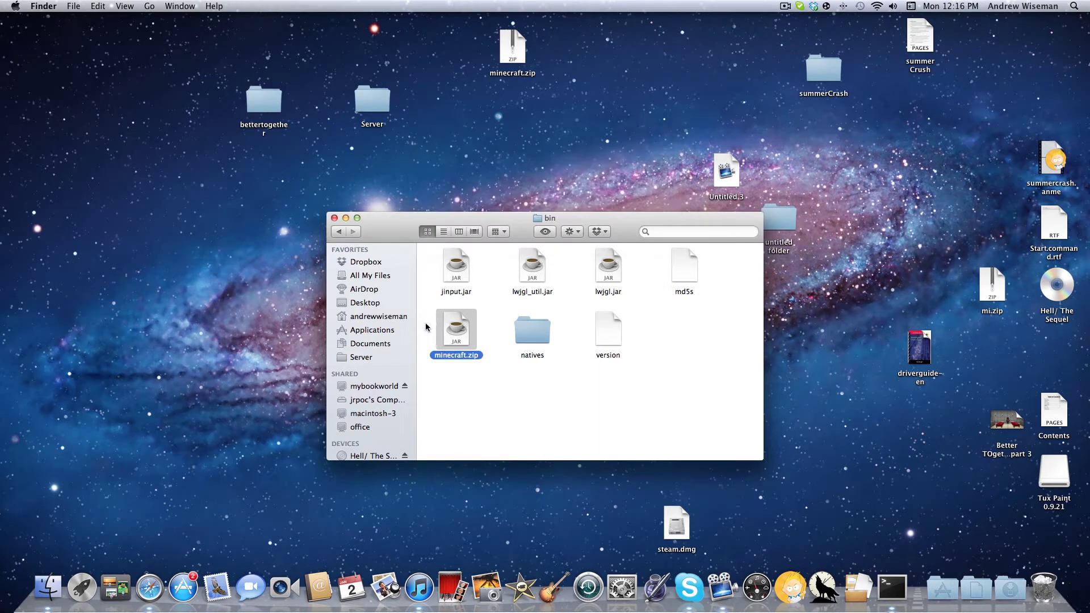
Extract minecraft.zip in bin, then move the zip to the desktop, replacing the older copy.
click(495, 397)
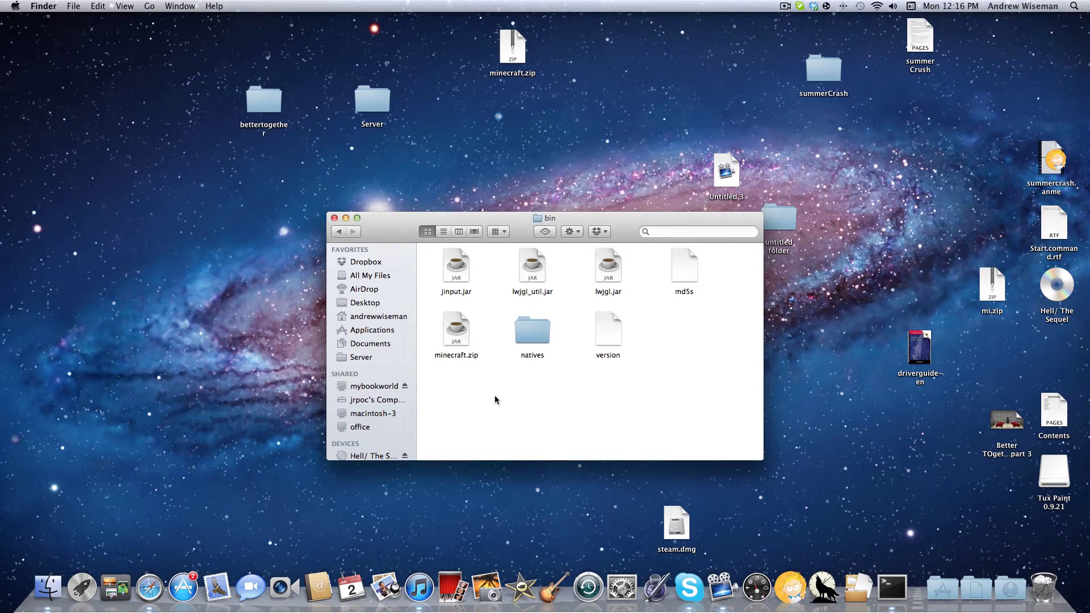
double_click(454, 339)
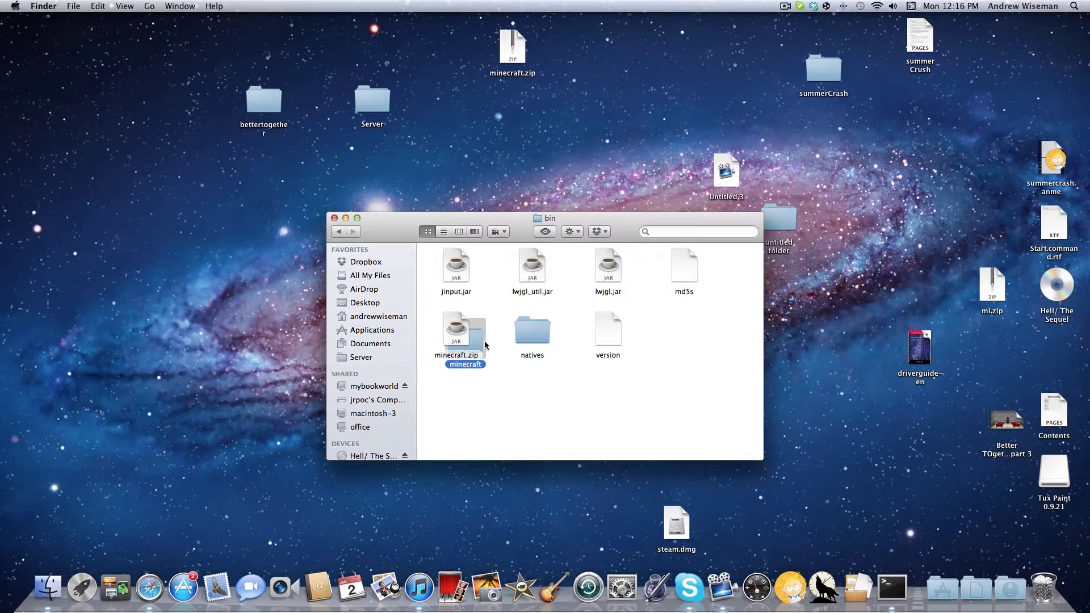
drag(463, 341, 203, 140)
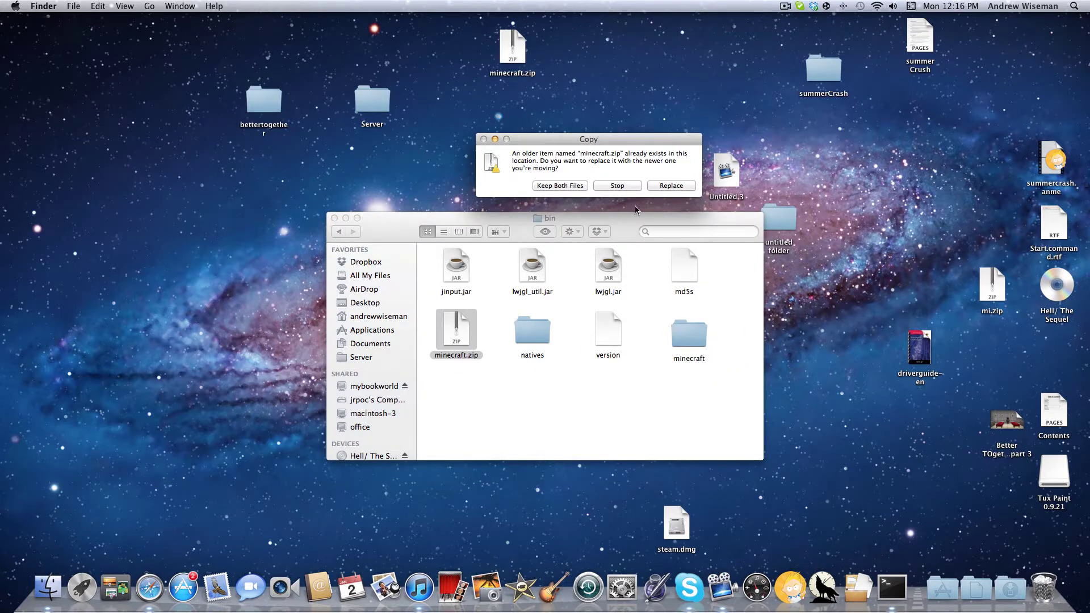
click(684, 185)
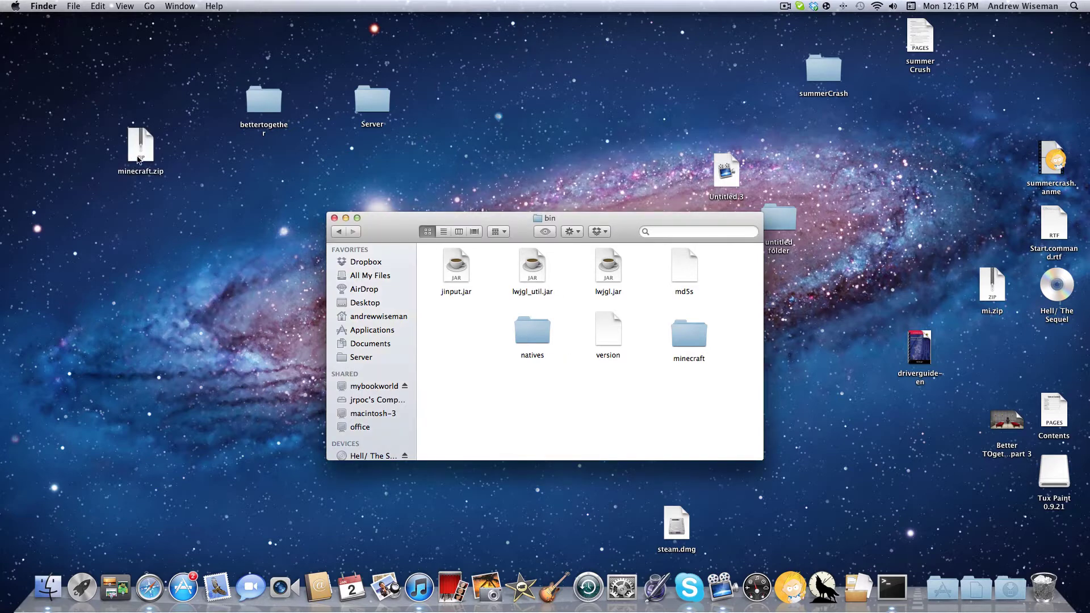
Open the extracted minecraft folder and browse through its class files.
double_click(687, 340)
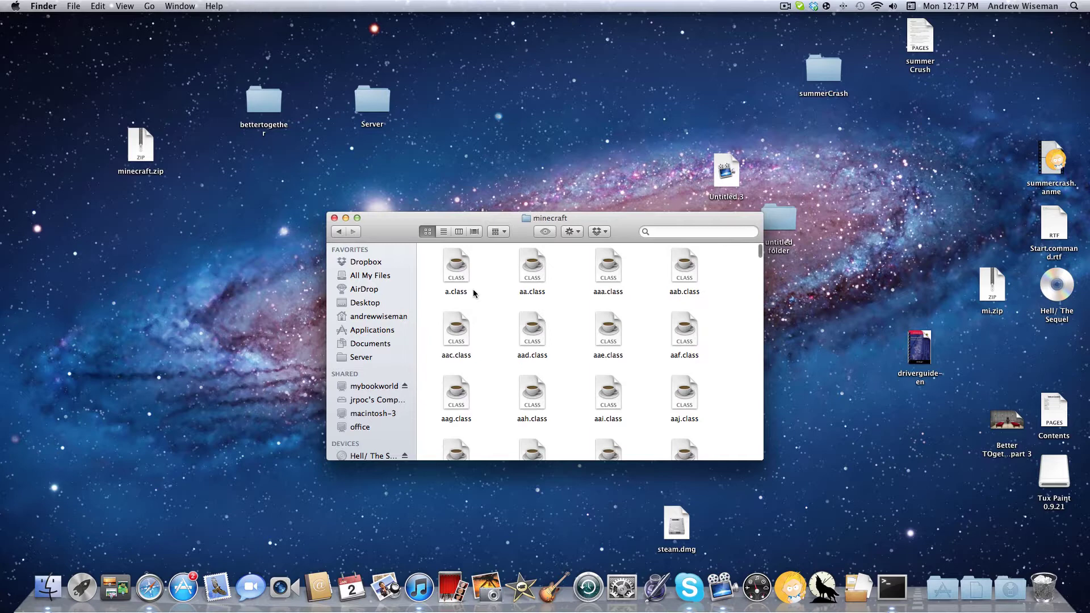
scroll(473, 294, down, 2)
scroll(474, 294, down, 5)
scroll(474, 294, down, 5)
scroll(473, 294, down, 5)
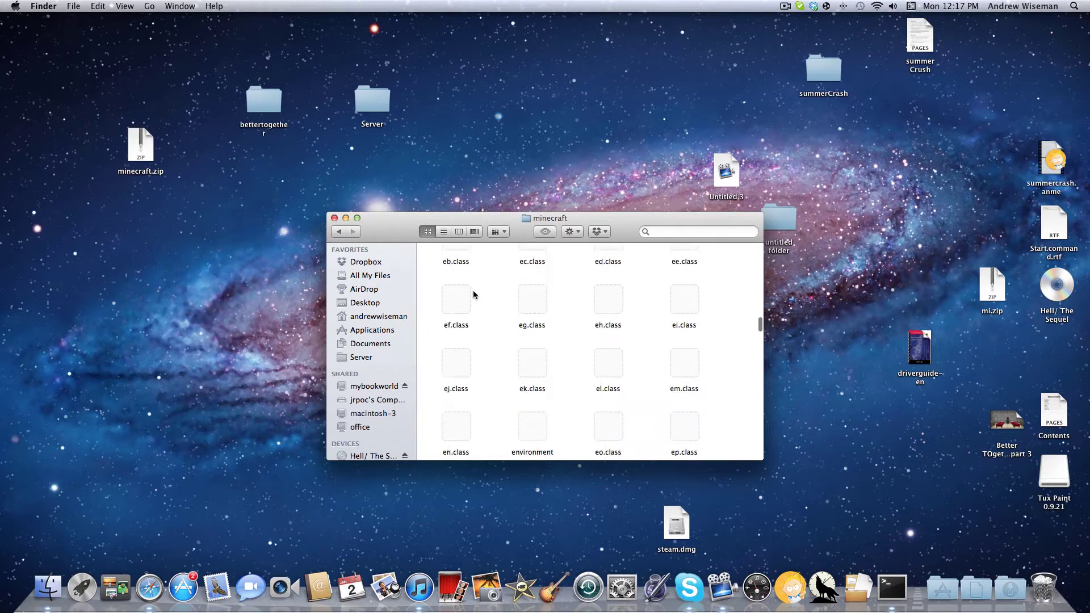
scroll(473, 294, down, 3)
scroll(473, 294, down, 5)
scroll(474, 294, down, 5)
scroll(473, 294, down, 5)
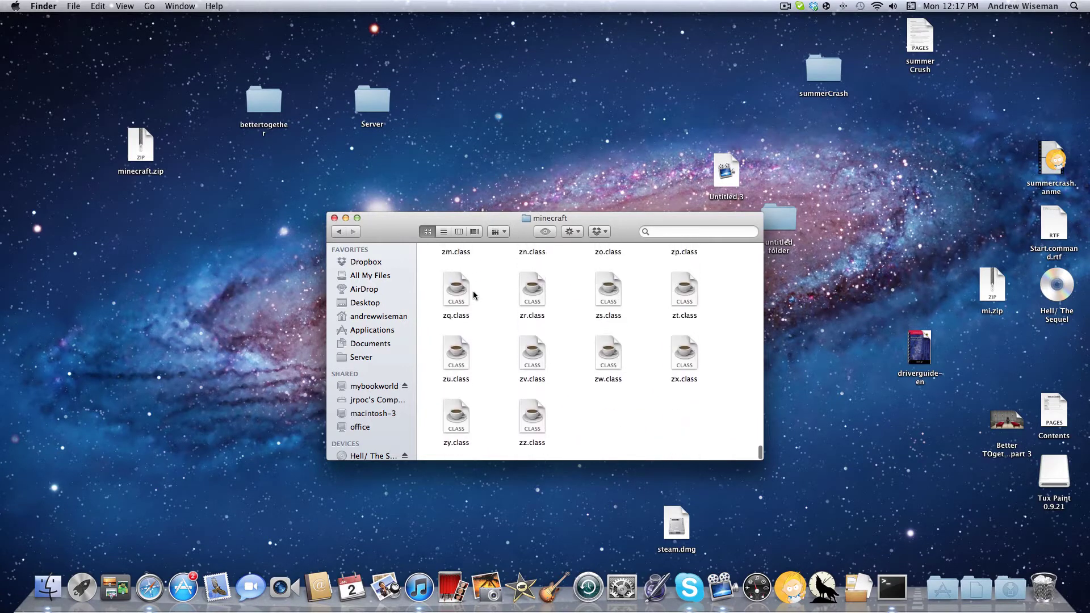
scroll(473, 294, down, 5)
scroll(474, 294, up, 5)
scroll(474, 294, up, 5)
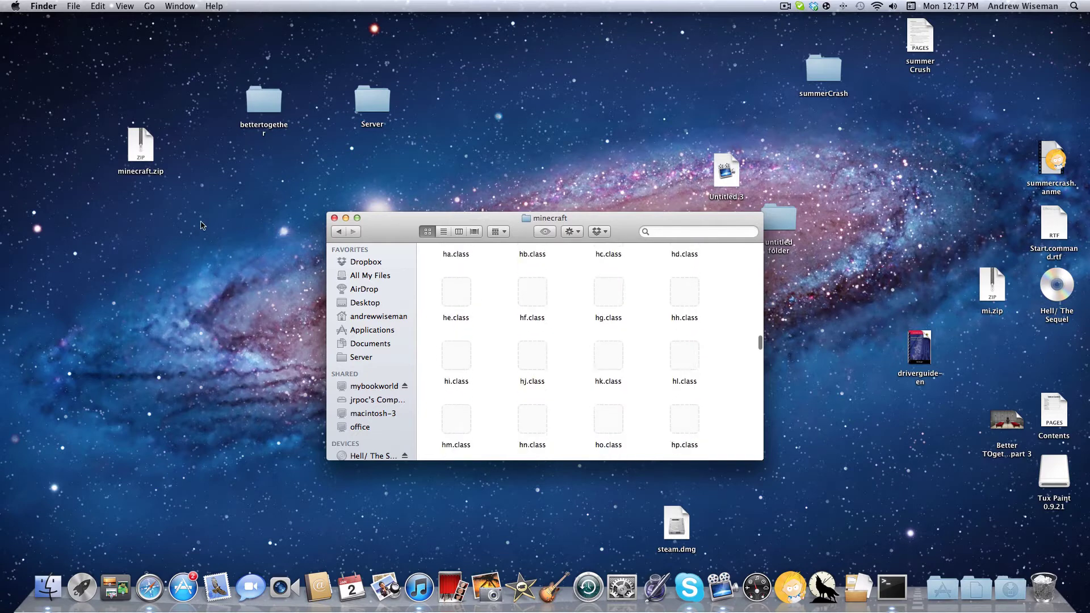
scroll(474, 294, up, 5)
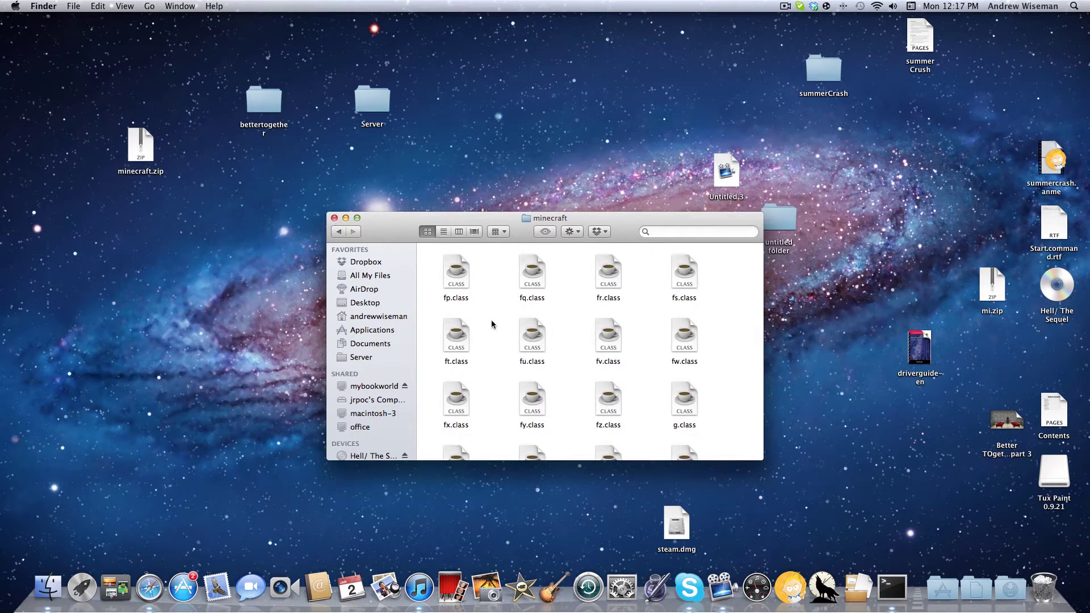
scroll(492, 323, up, 10)
Move the minecraft window aside to reveal the ModLoader and TooManyItems desktop folders.
drag(434, 236, 346, 213)
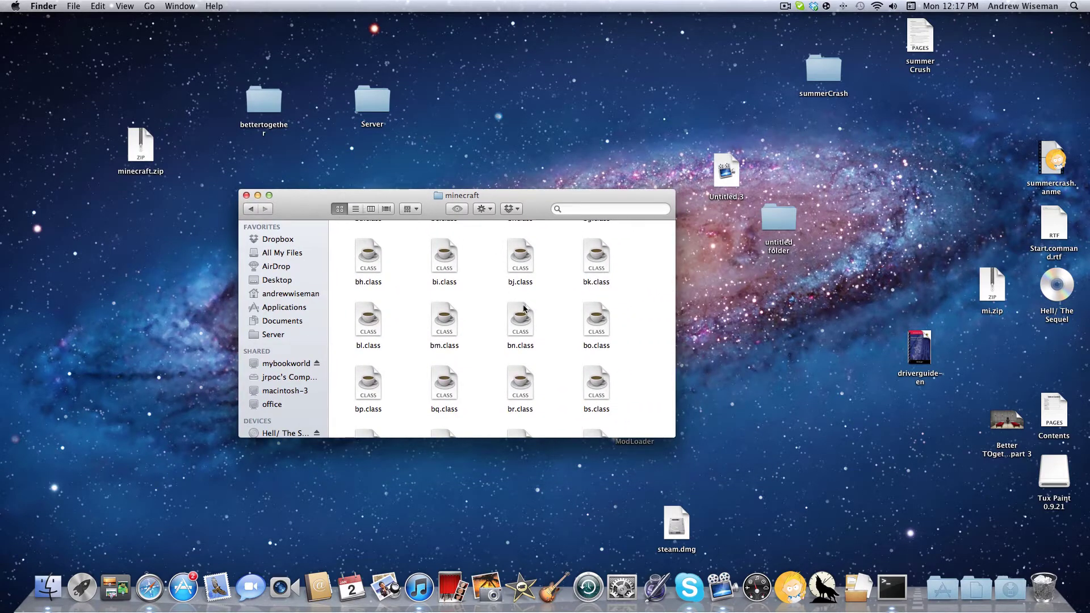
scroll(526, 310, up, 5)
scroll(525, 310, up, 5)
scroll(525, 309, up, 5)
drag(471, 196, 330, 155)
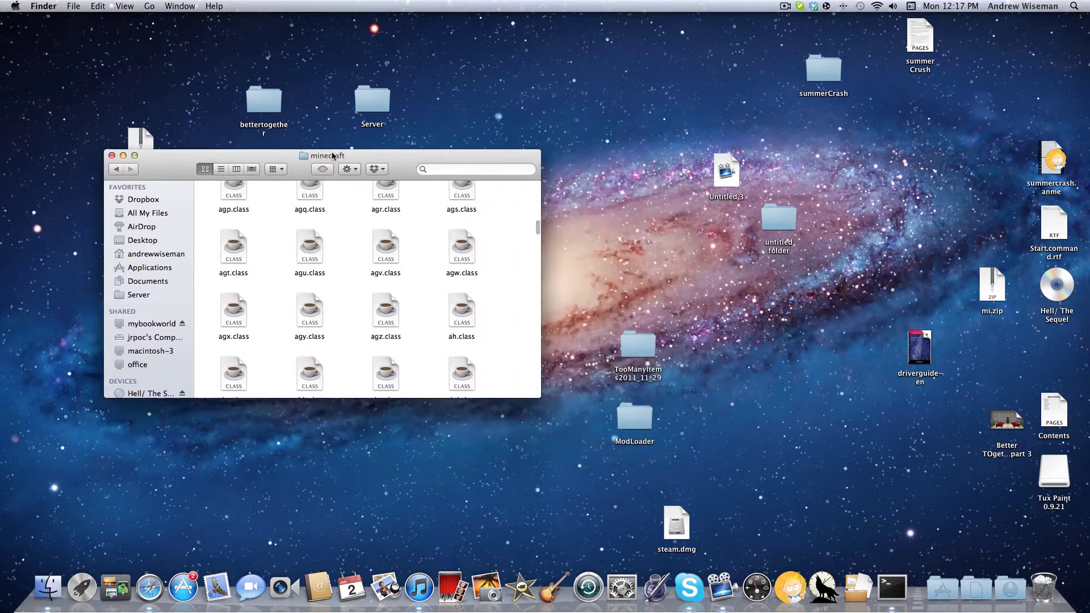
Open the ModLoader folder and copy all 15 of its files.
click(641, 421)
double_click(641, 421)
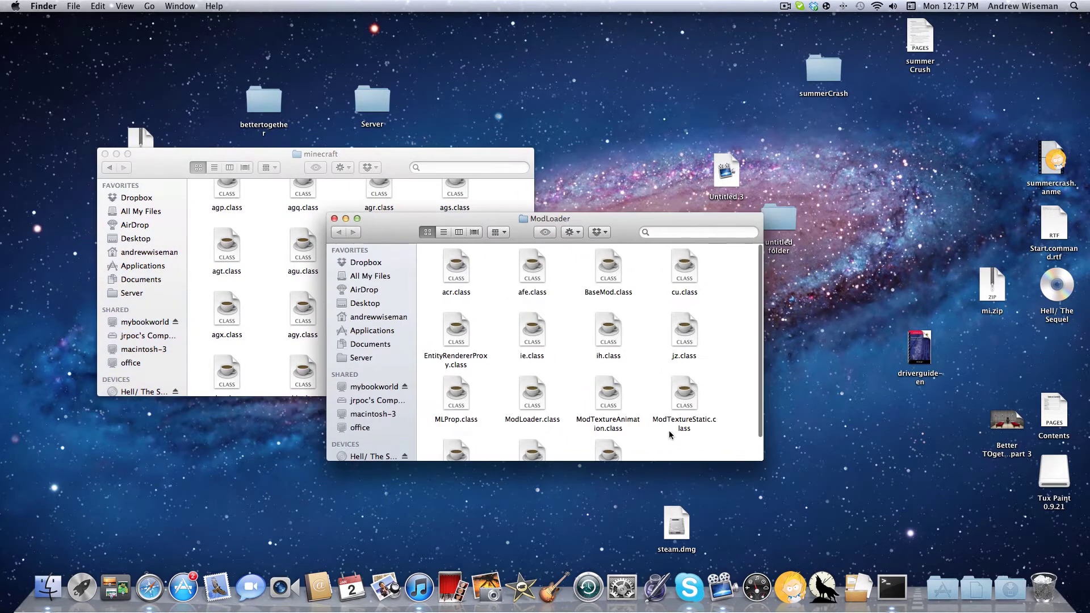
scroll(455, 278, down, 1)
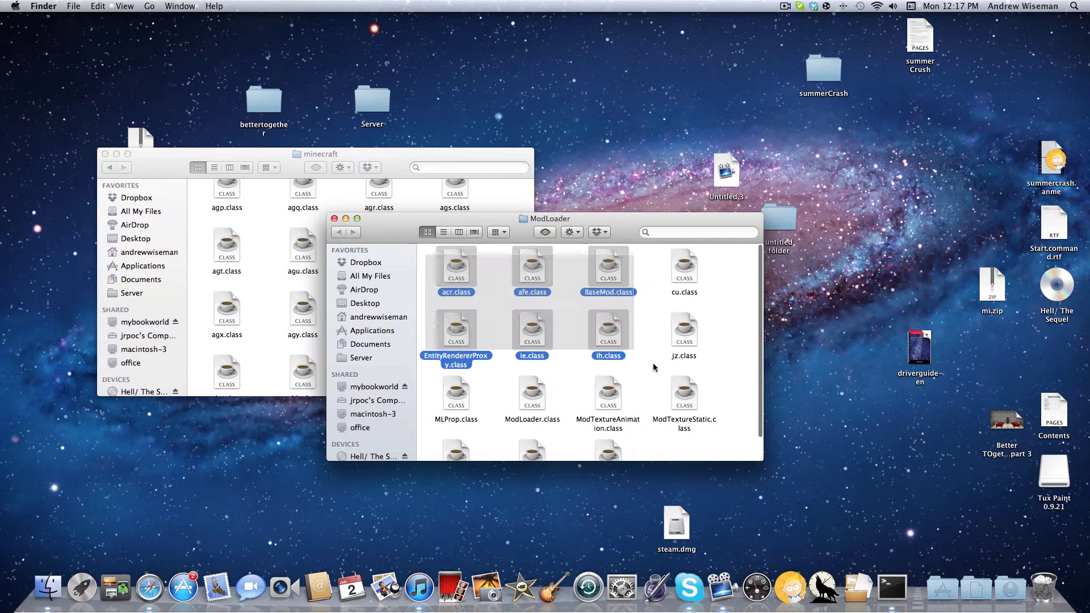
drag(426, 250, 739, 462)
right_click(605, 331)
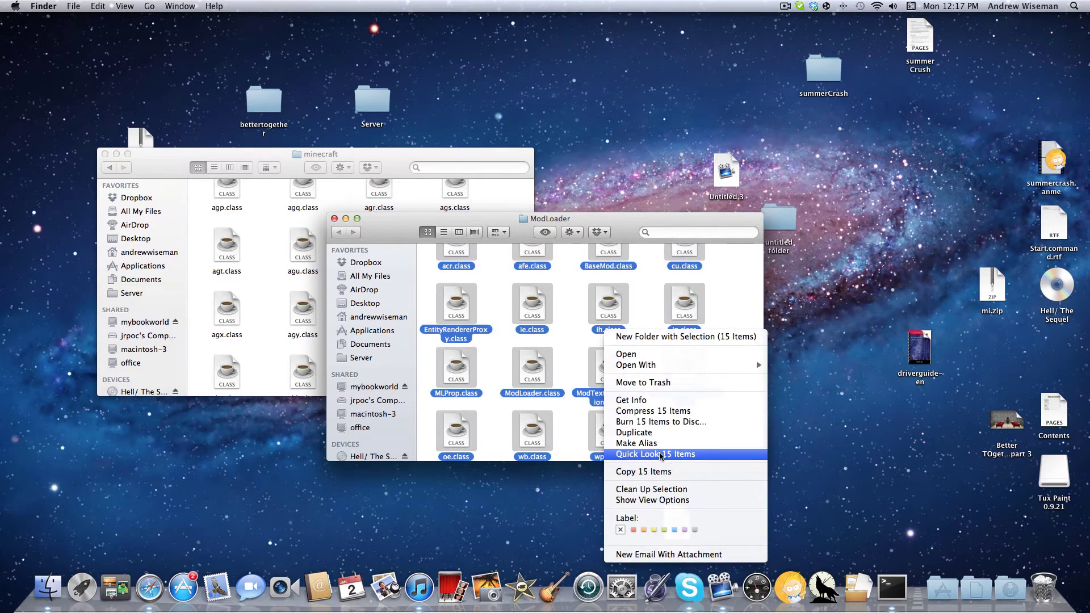
click(644, 471)
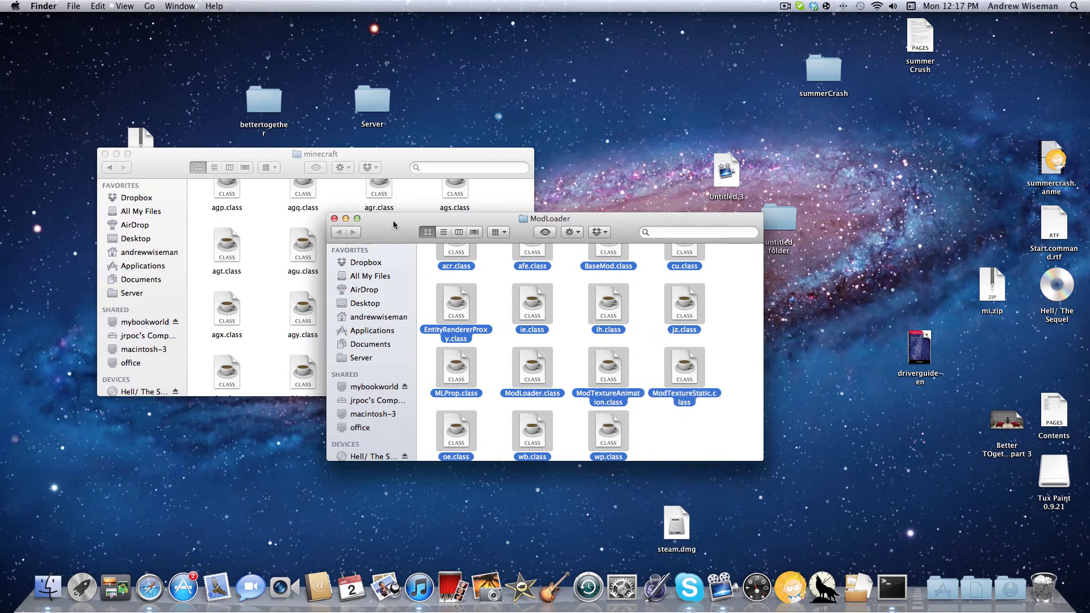
Close ModLoader and paste its files into minecraft, replacing all duplicates.
drag(393, 221, 528, 226)
click(468, 225)
right_click(338, 230)
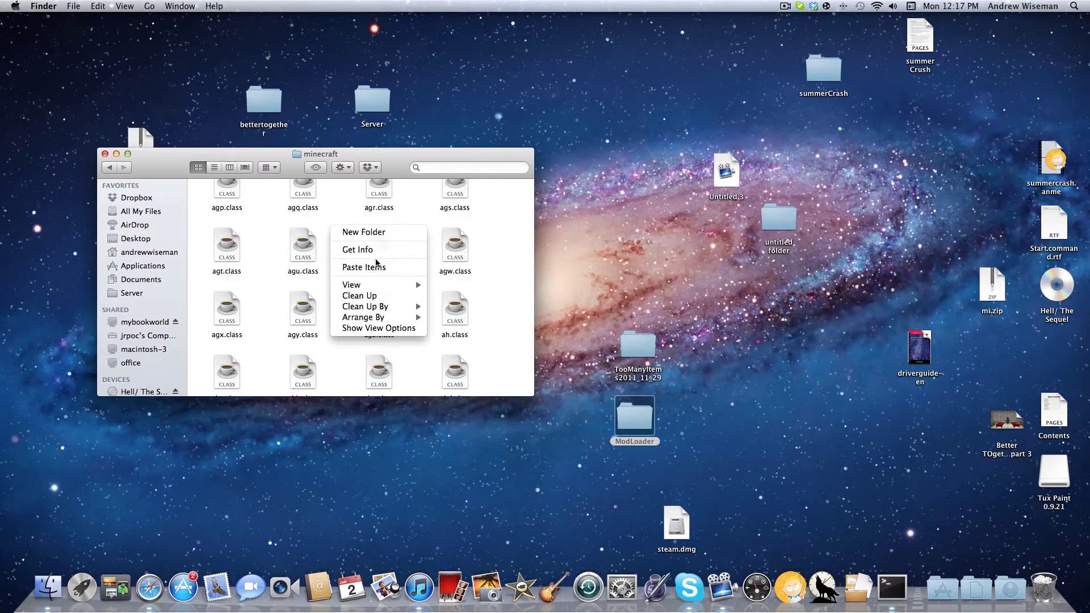
click(373, 268)
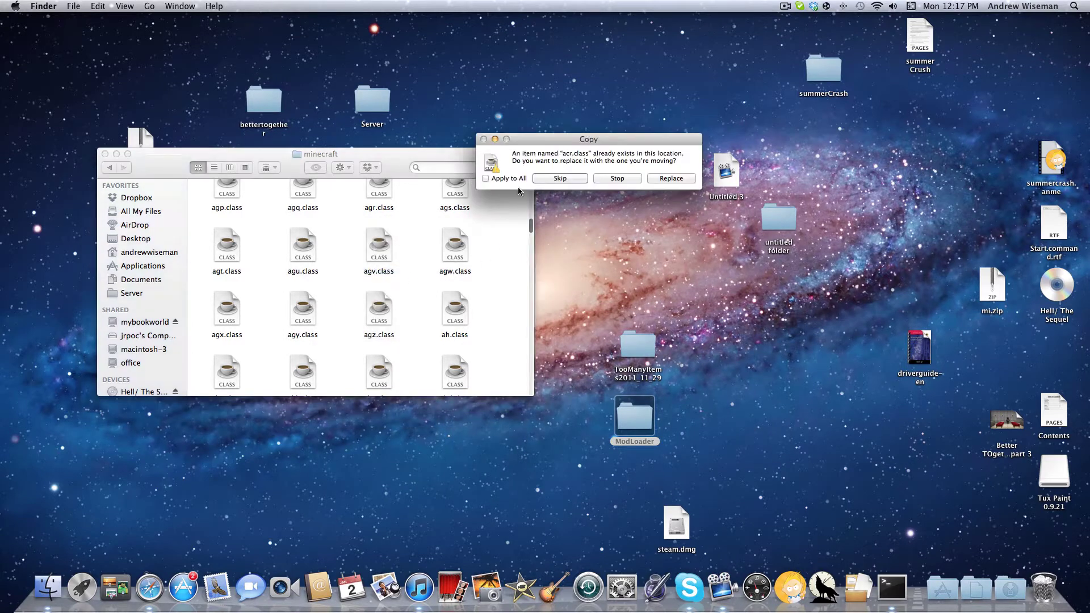
click(486, 179)
click(672, 178)
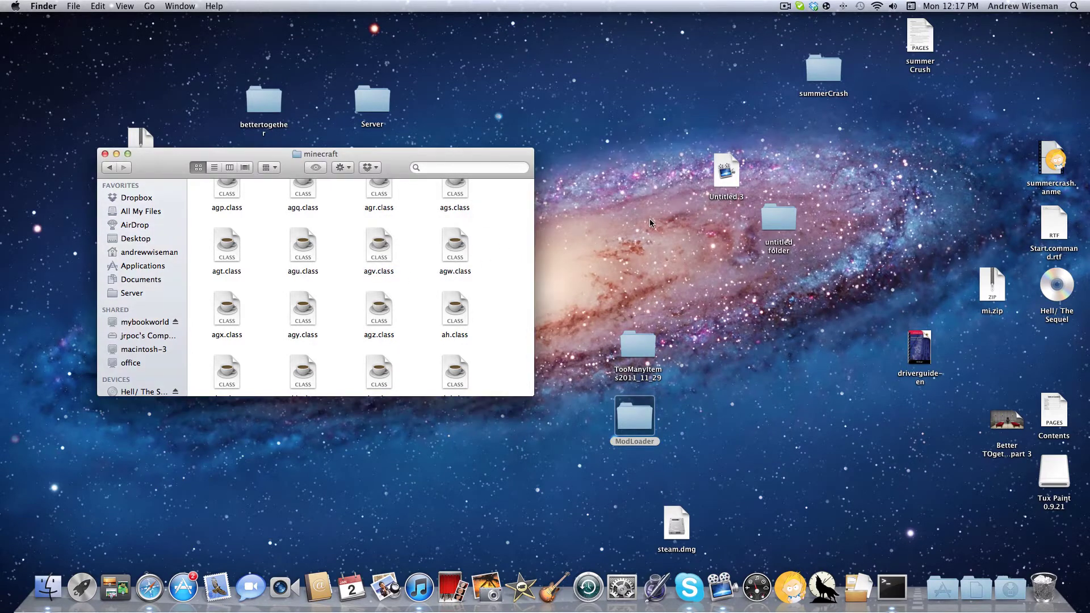
Shift the minecraft window right and return to the bin folder.
drag(106, 172, 176, 172)
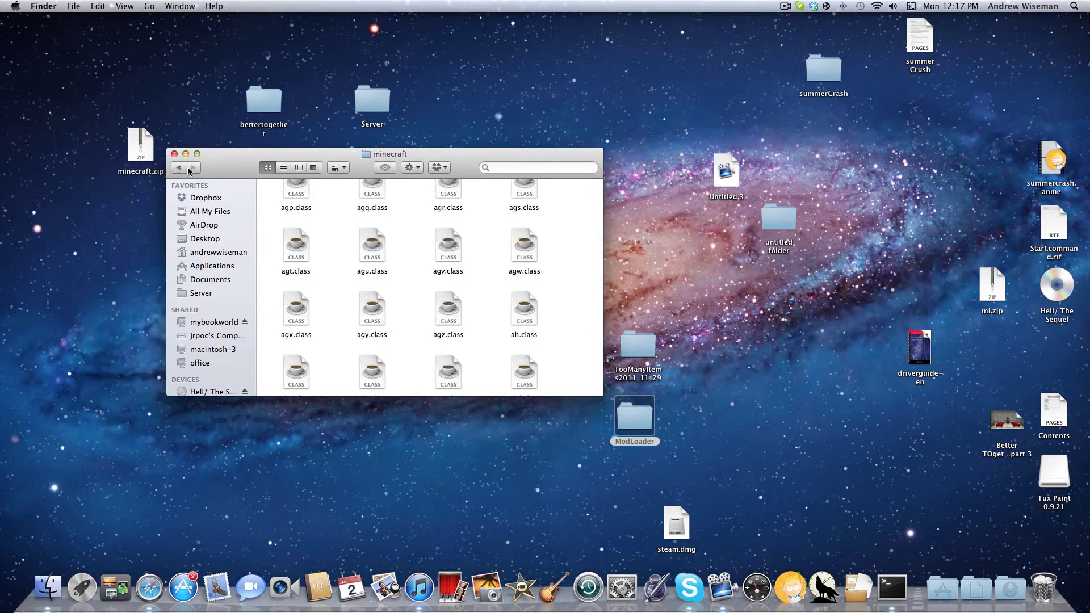
click(179, 167)
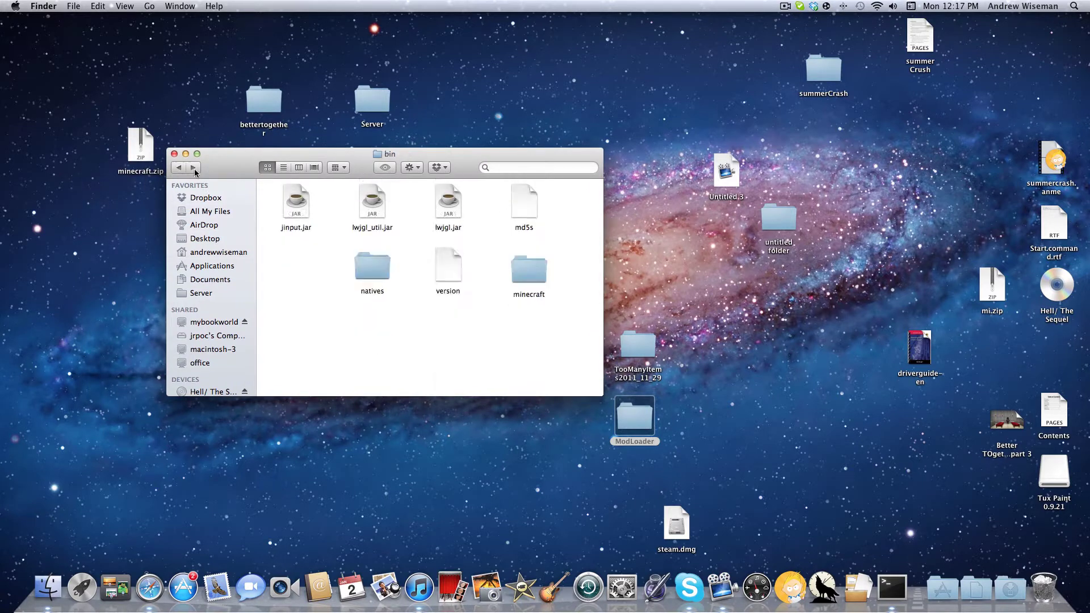
double_click(530, 271)
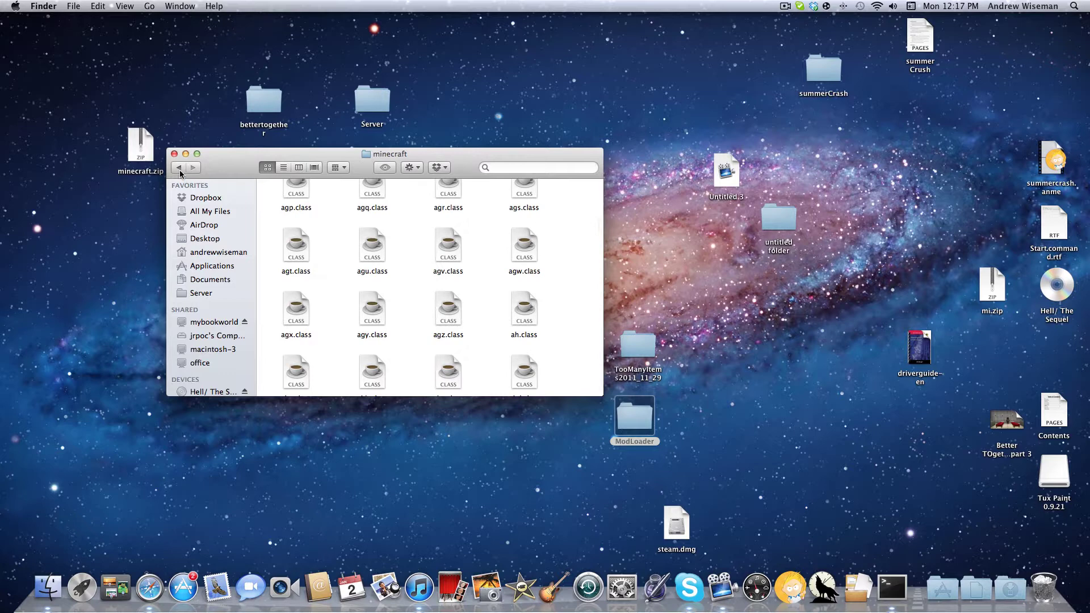
click(179, 168)
Open the TooManyItems folder and copy all 20 of its class files.
double_click(528, 271)
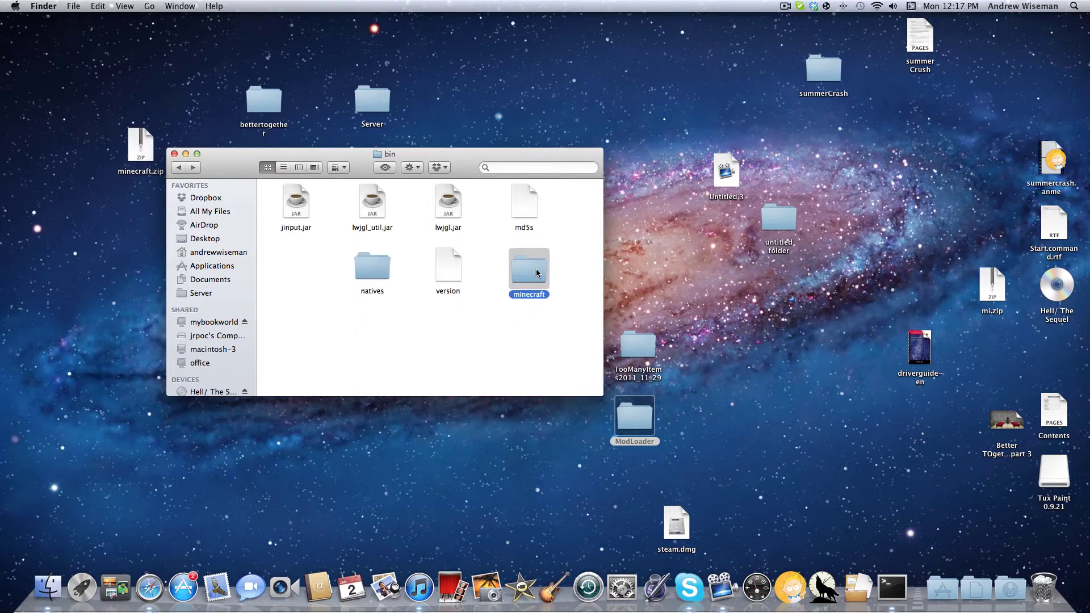
double_click(636, 341)
scroll(239, 256, down, 1)
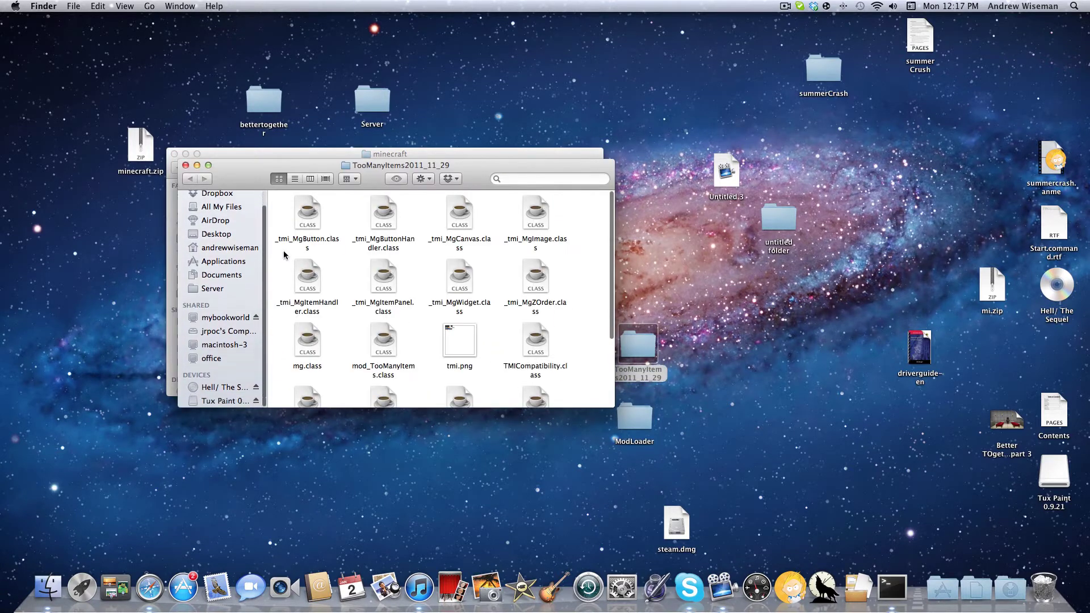
scroll(364, 257, down, 3)
scroll(356, 256, up, 2)
scroll(355, 251, up, 2)
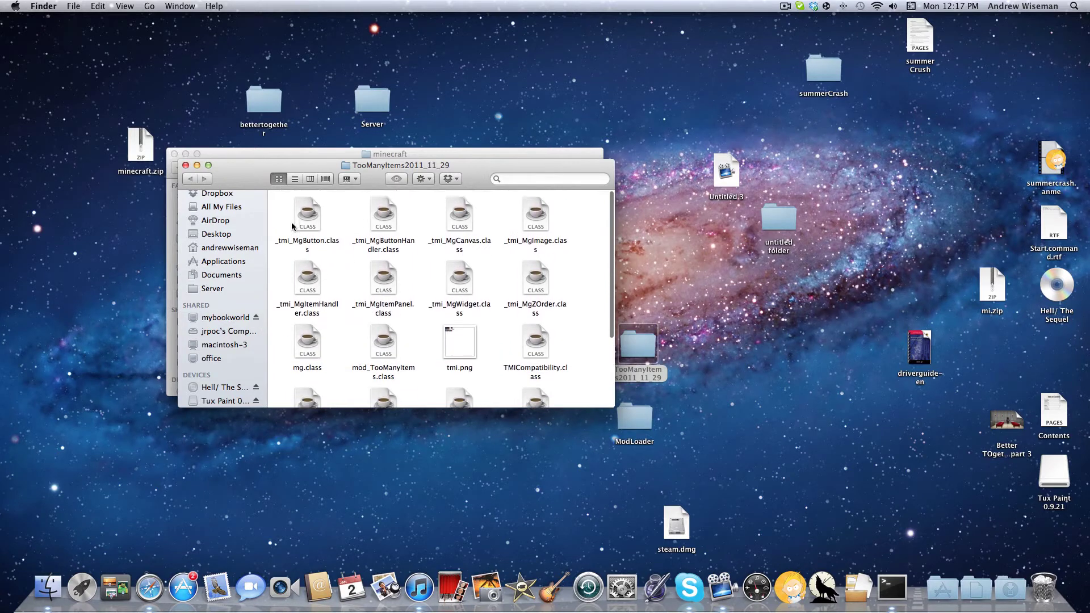
click(296, 209)
drag(298, 210, 571, 429)
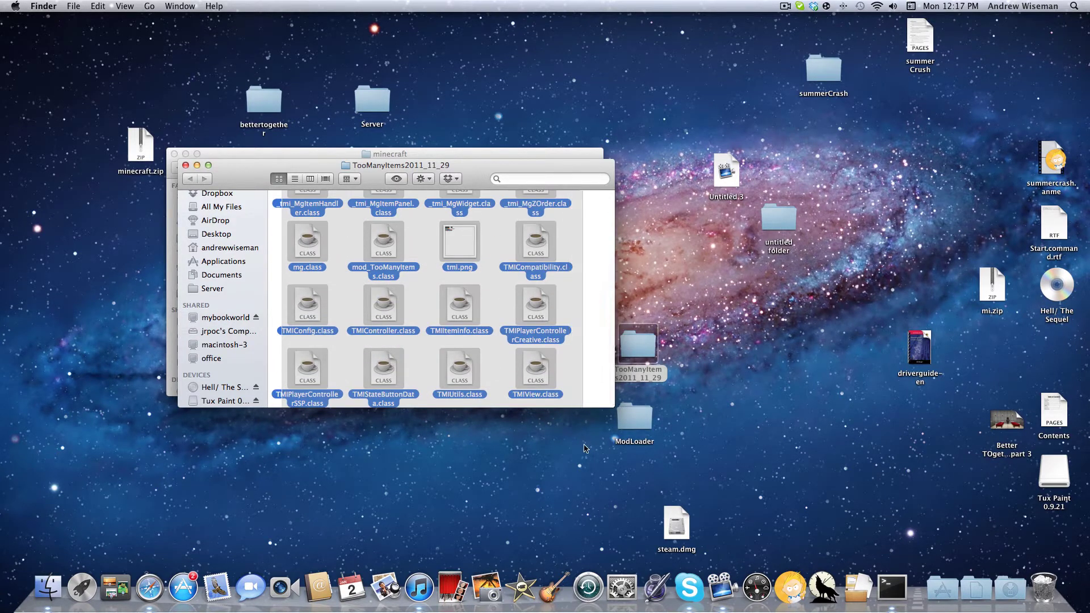
drag(570, 429, 605, 455)
right_click(447, 305)
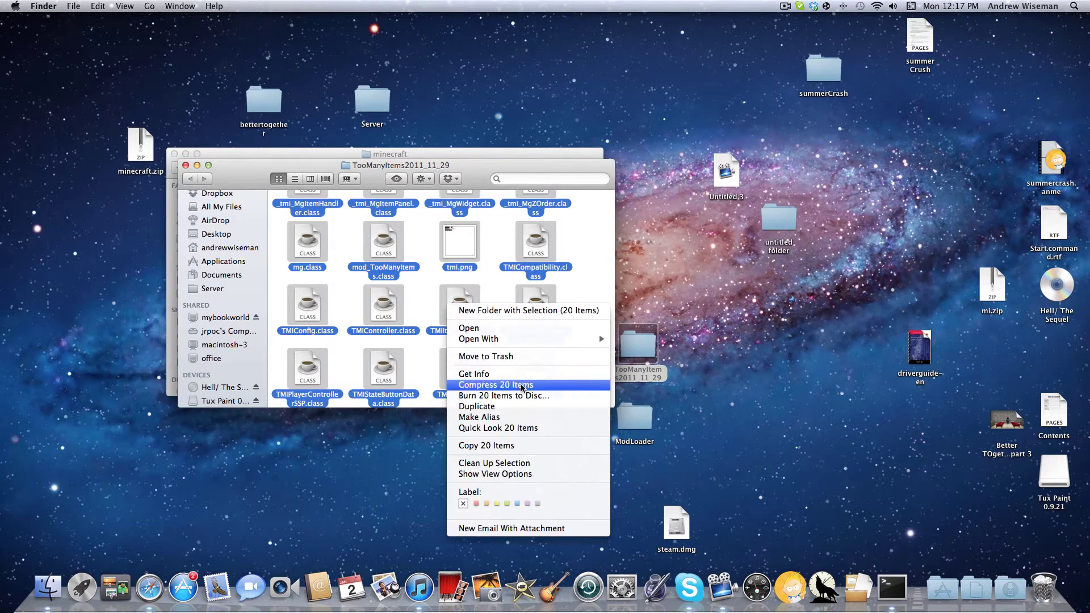
click(525, 445)
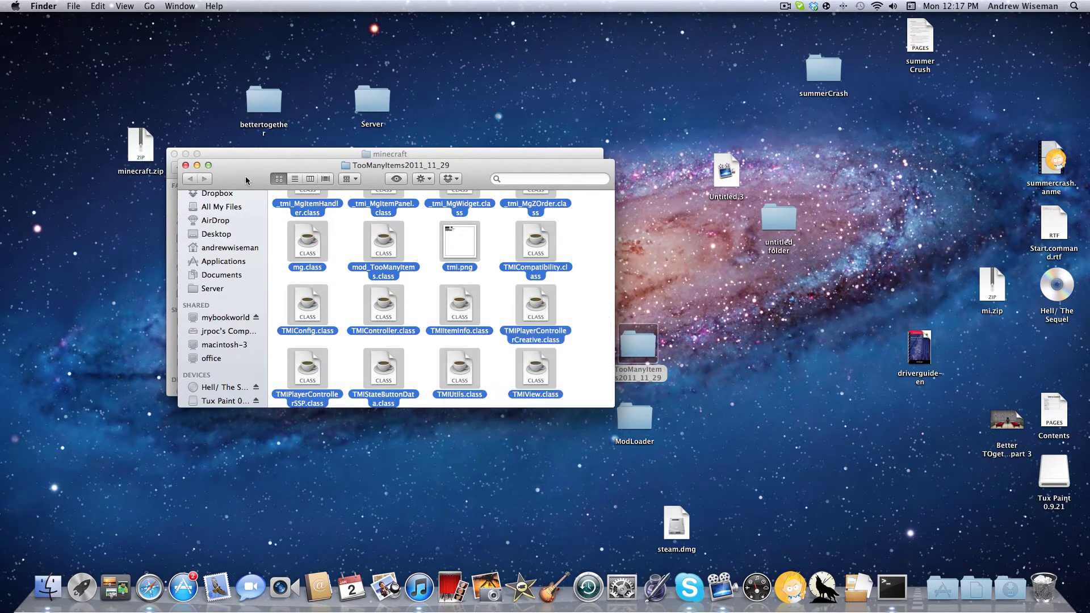
Close TooManyItems and paste its files into minecraft, replacing duplicates like mg.class.
click(186, 166)
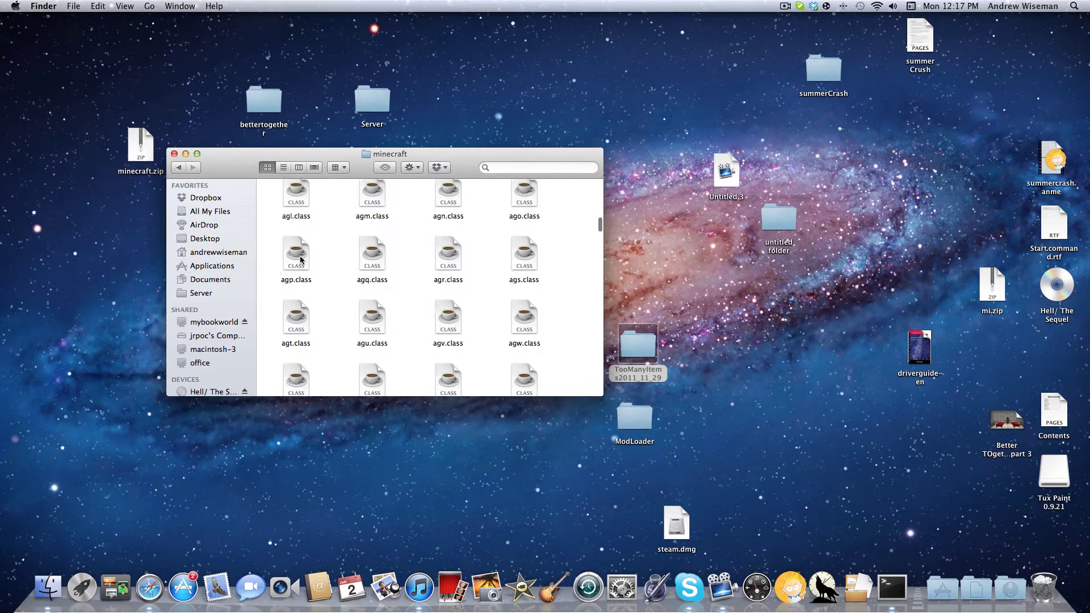
right_click(334, 246)
click(377, 287)
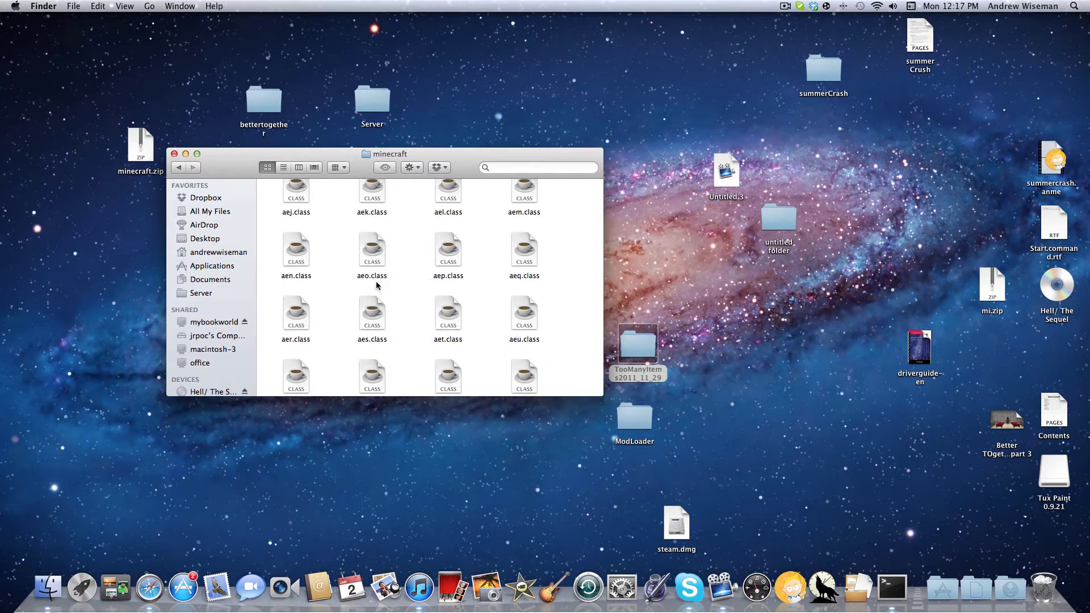
right_click(341, 283)
click(363, 324)
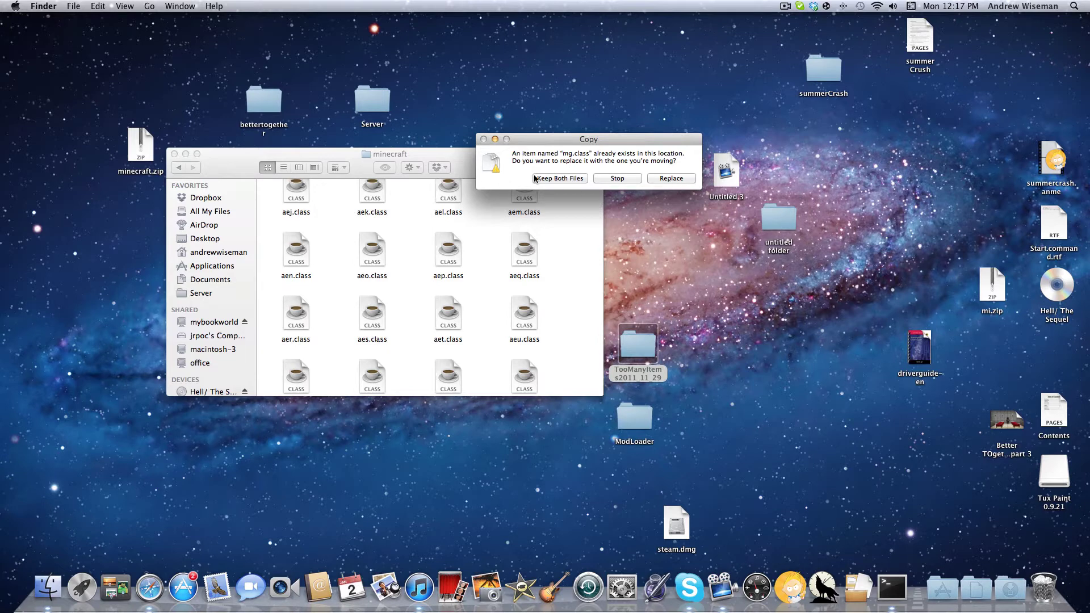
click(661, 178)
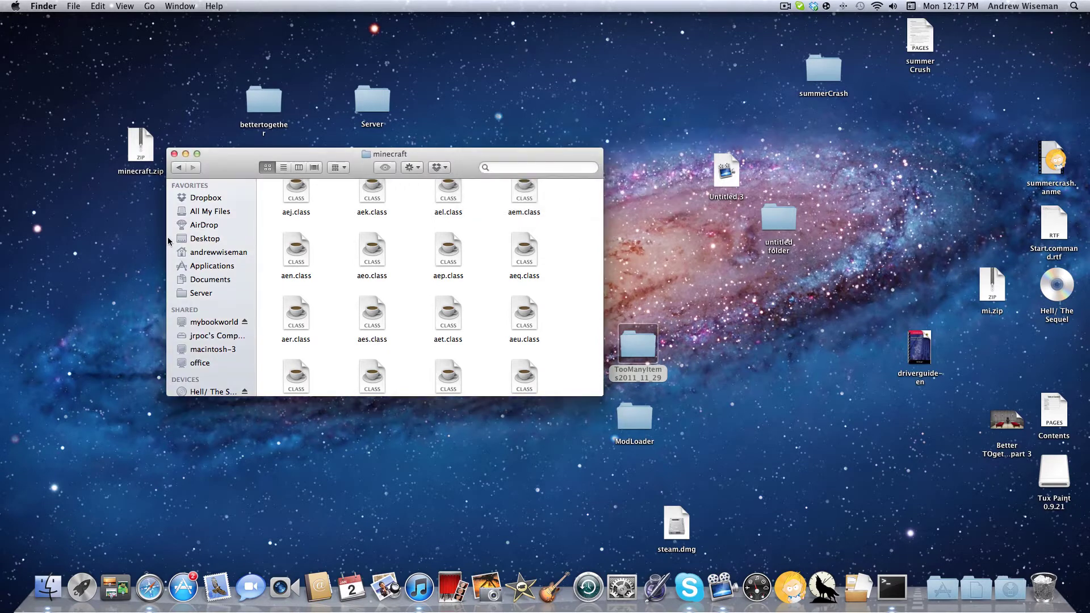
scroll(263, 182, up, 10)
scroll(261, 182, up, 10)
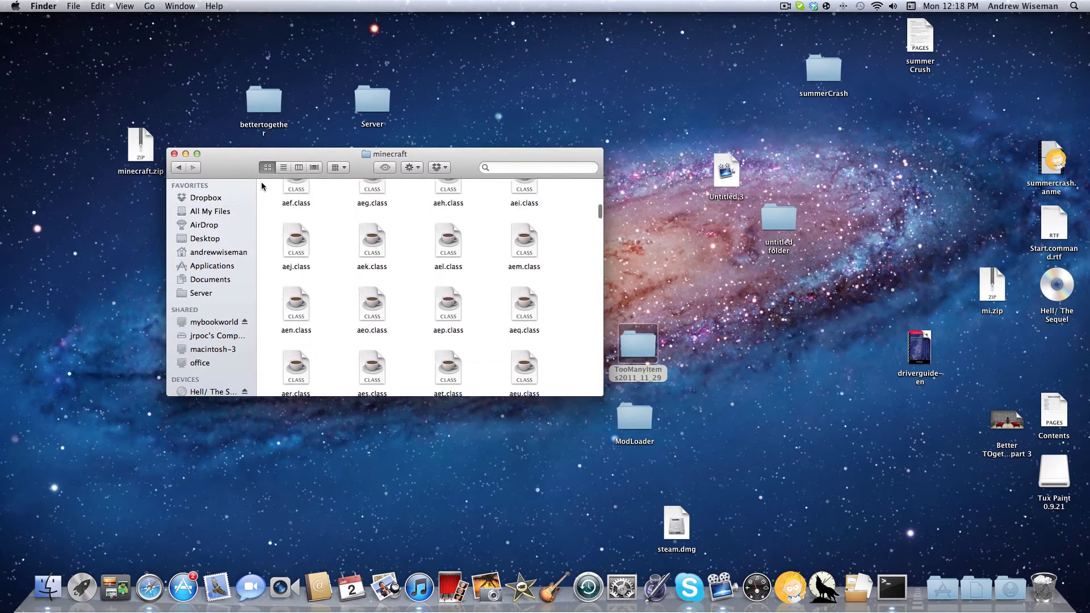
scroll(250, 185, up, 10)
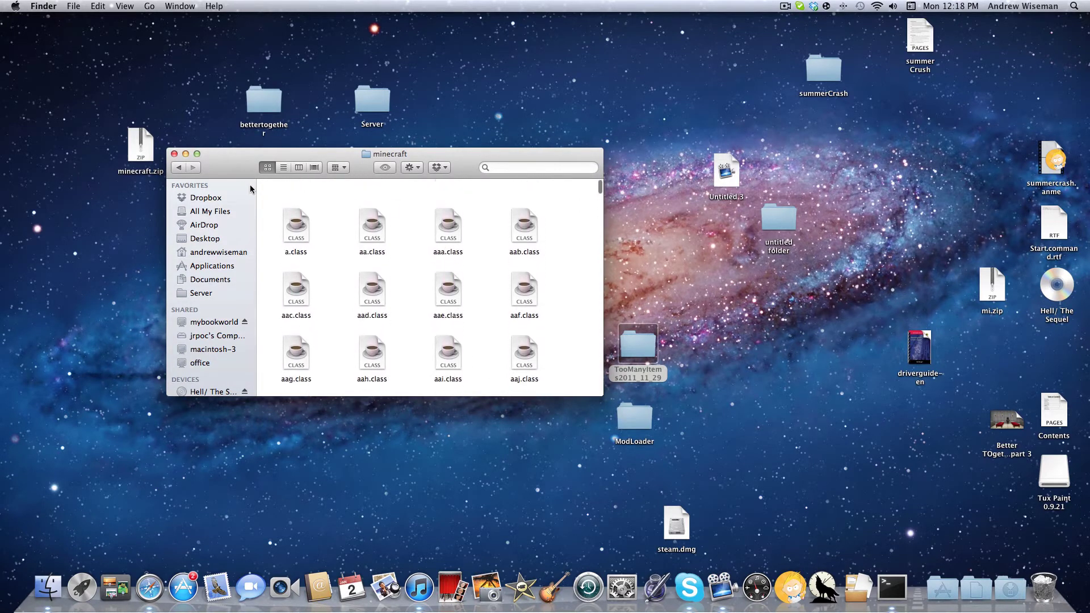
Rename the modded minecraft folder in bin to minecraft.jar, accepting the added .jar extension.
click(179, 168)
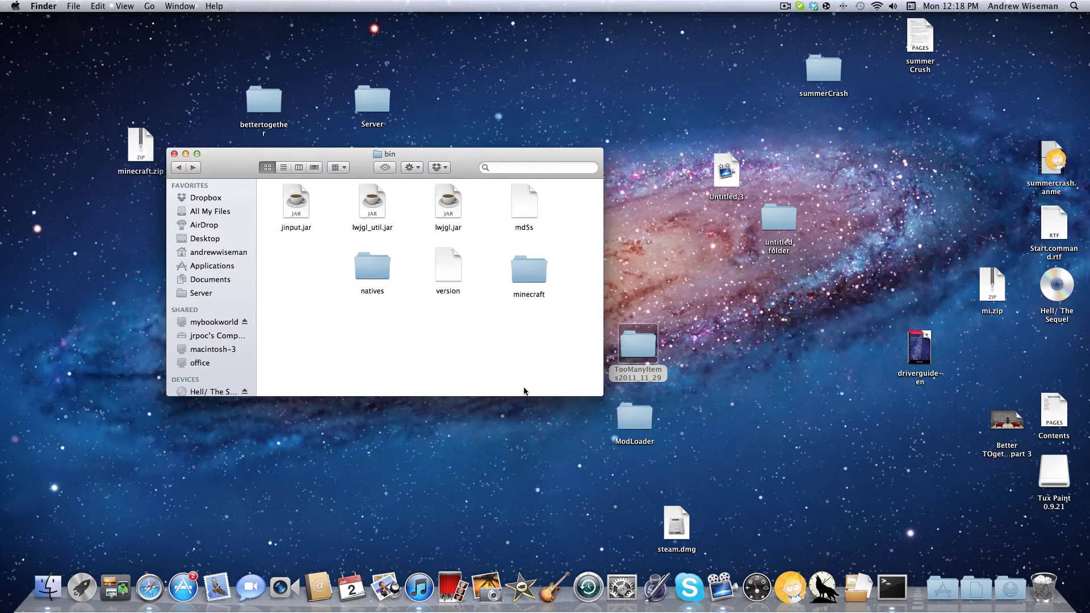
click(534, 293)
text(.)
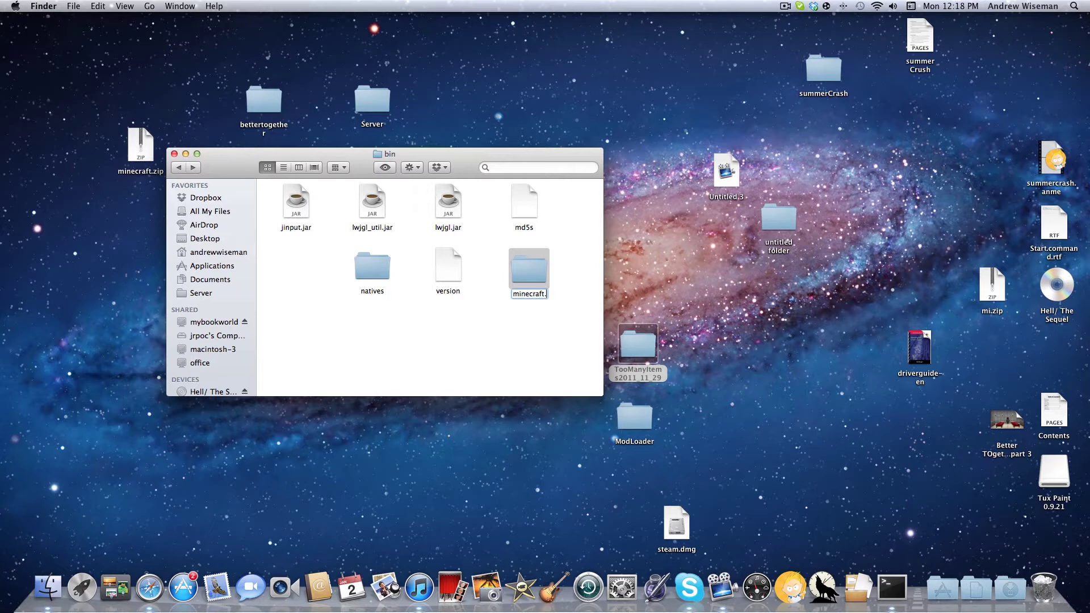
text(jar)
key(Return)
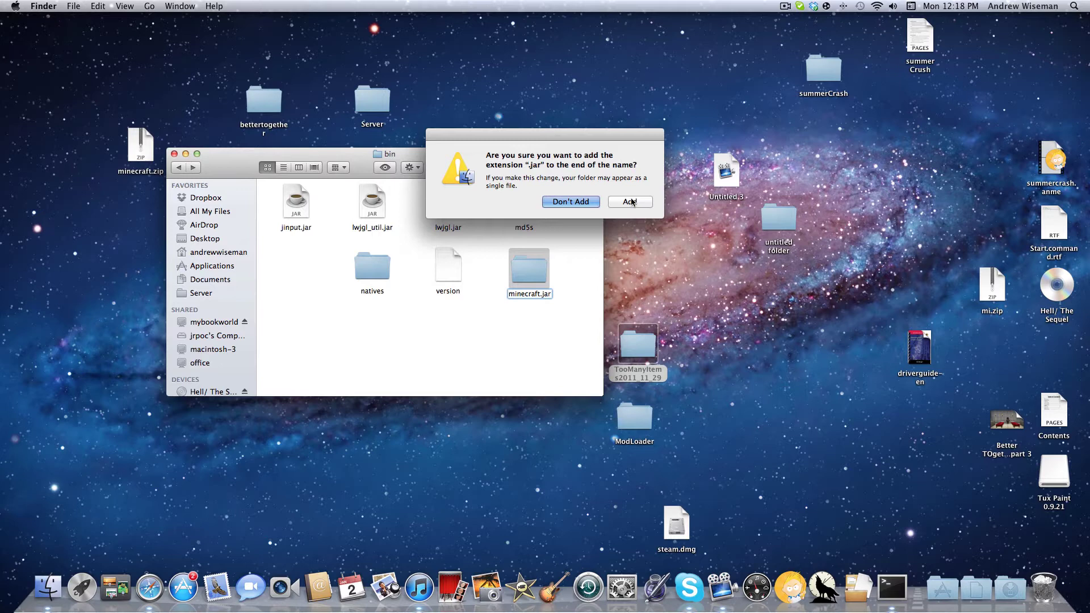
click(629, 201)
click(517, 329)
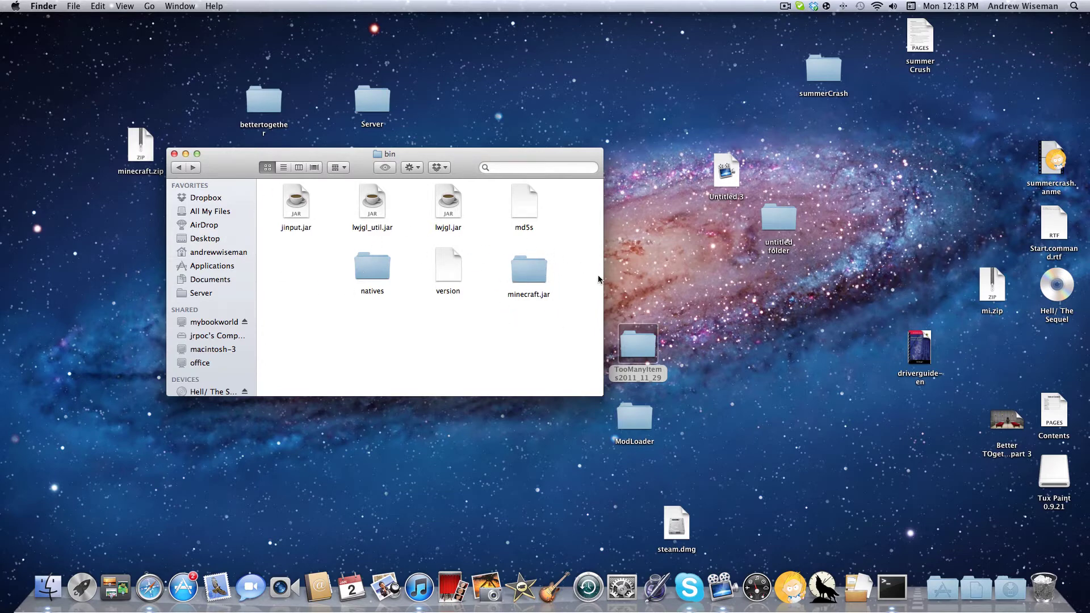
Launch Minecraft from Applications, log in to the 1.0.0 menu, then quit and reopen Finder.
click(934, 584)
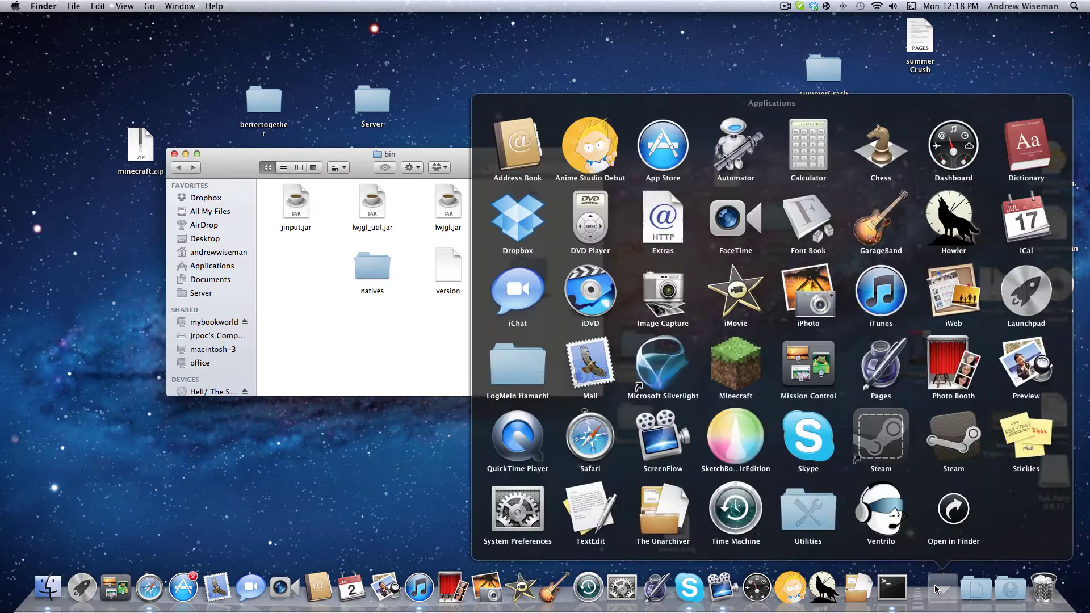
click(737, 369)
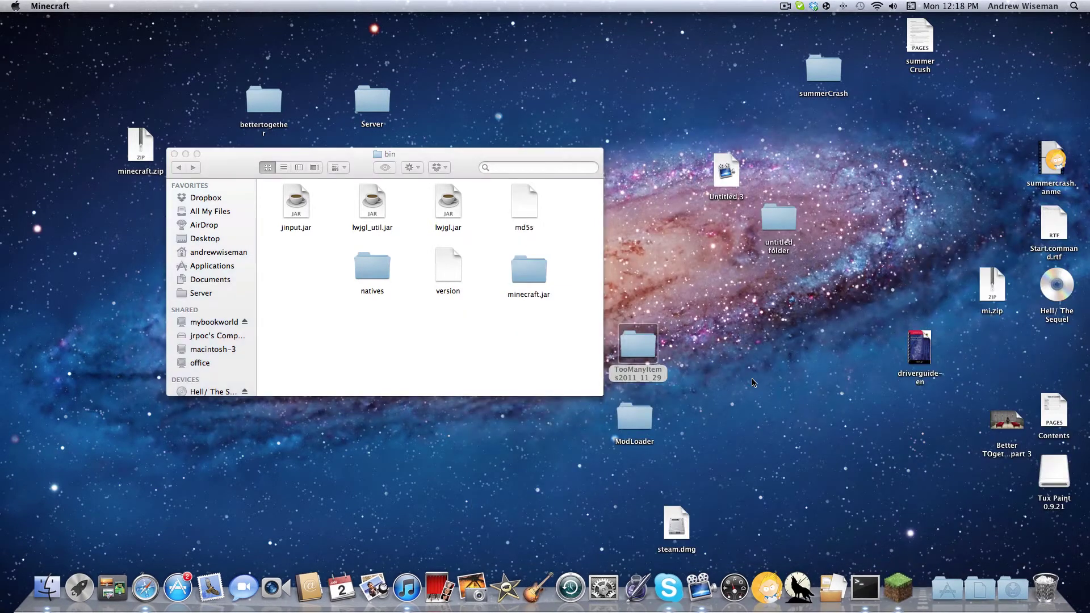
click(727, 406)
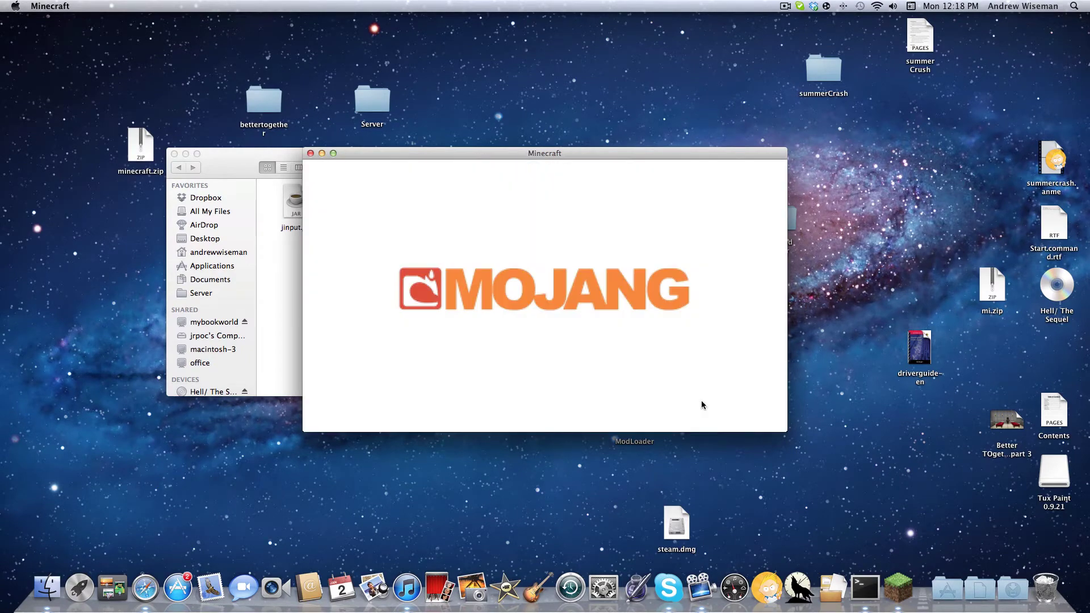
click(174, 154)
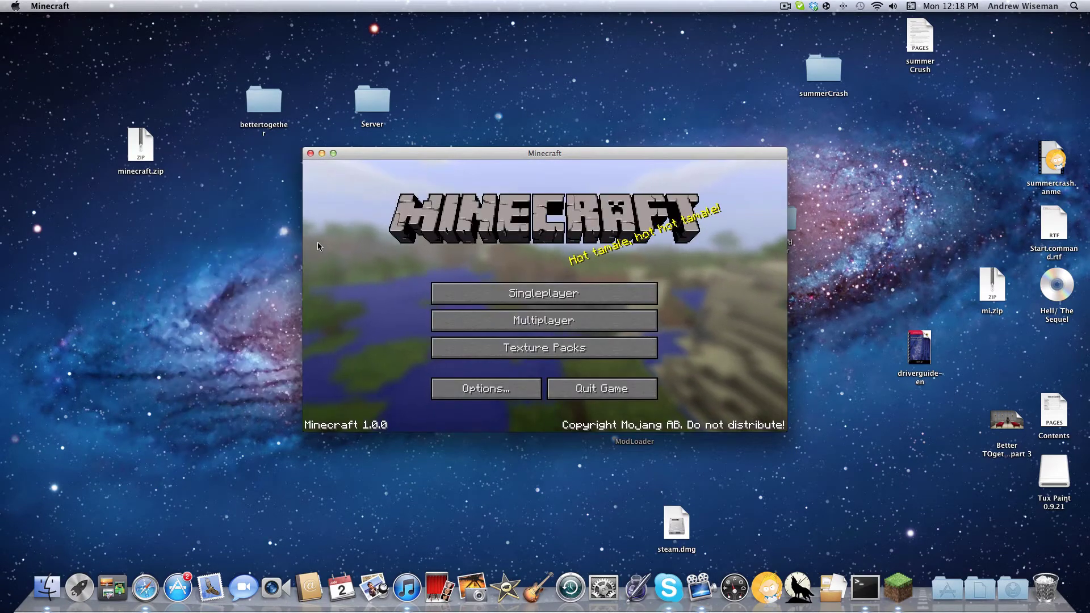
click(311, 154)
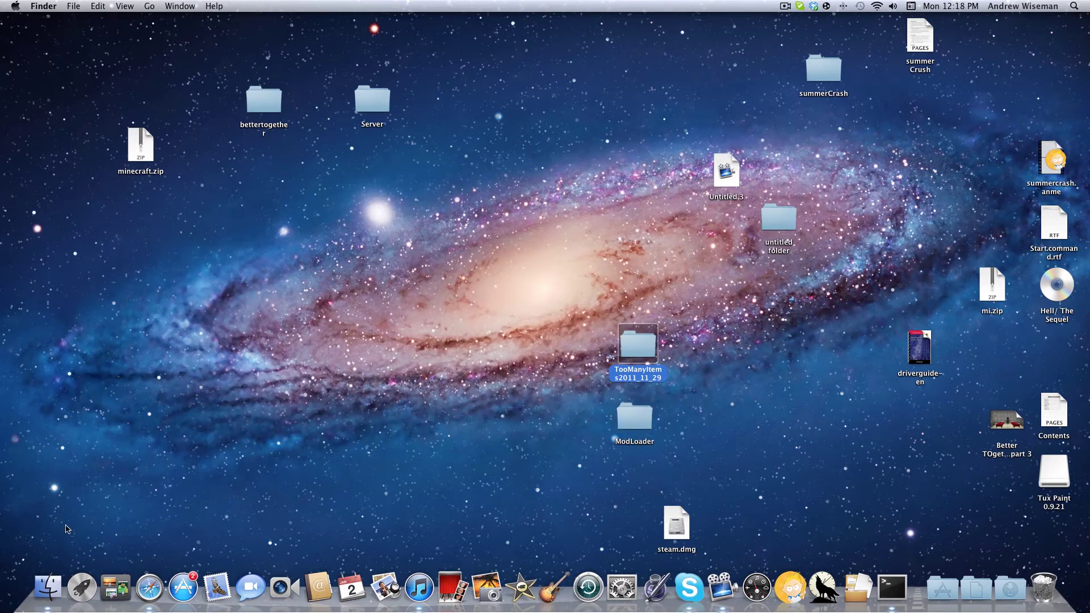
click(48, 587)
Navigate from the home folder to Library > Application Support > minecraft > bin.
click(379, 317)
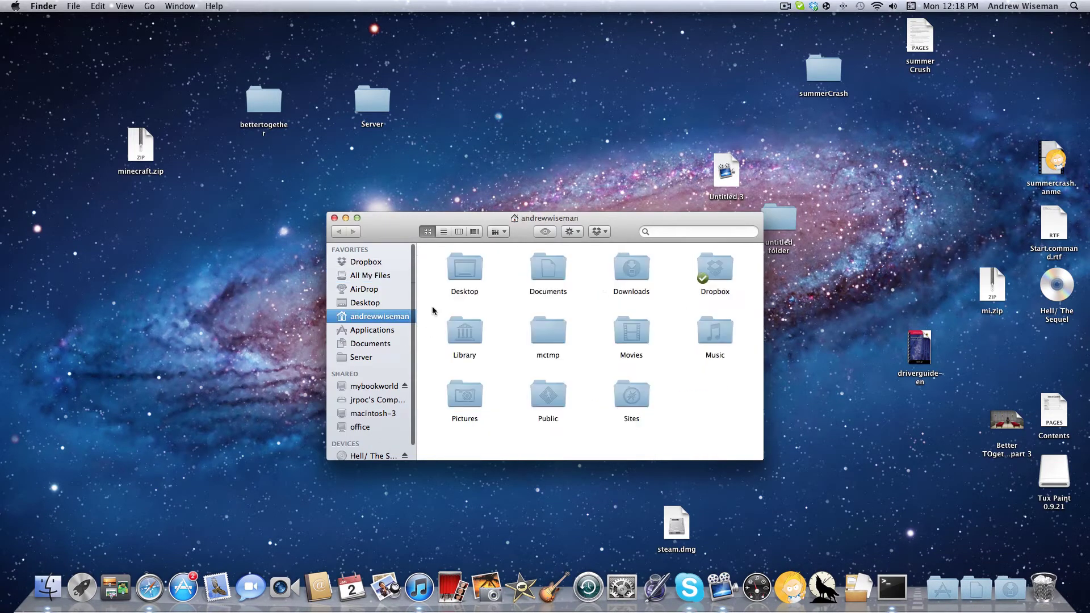
double_click(451, 336)
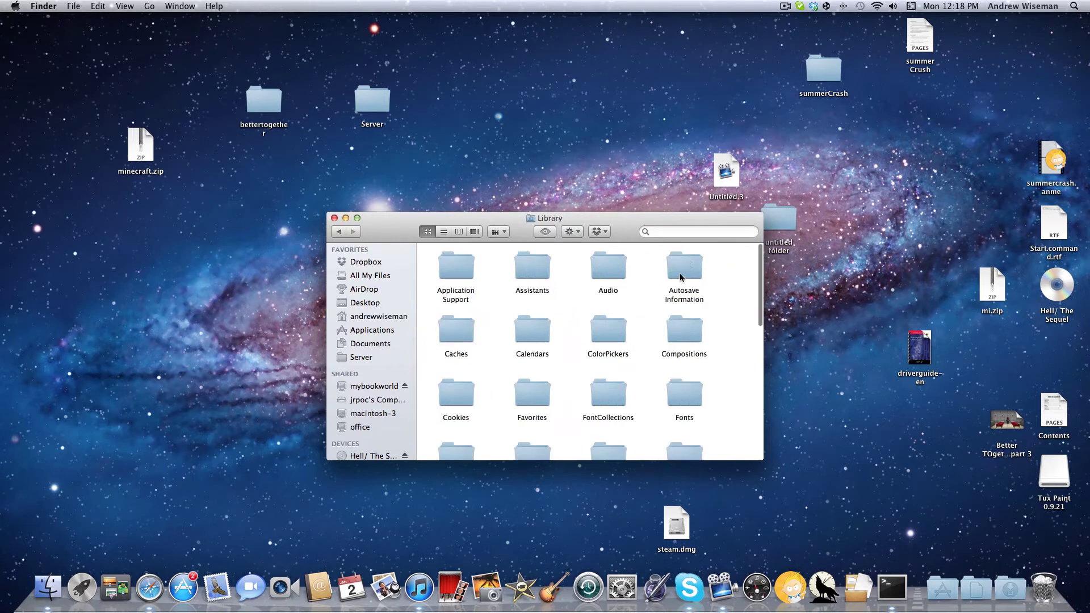
double_click(441, 277)
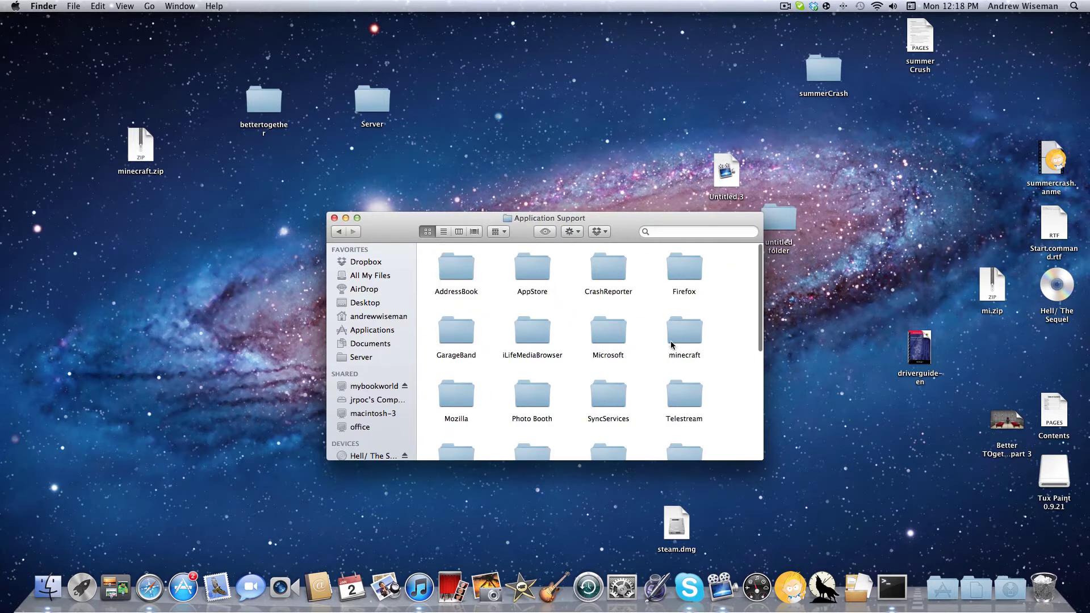
double_click(676, 335)
double_click(457, 267)
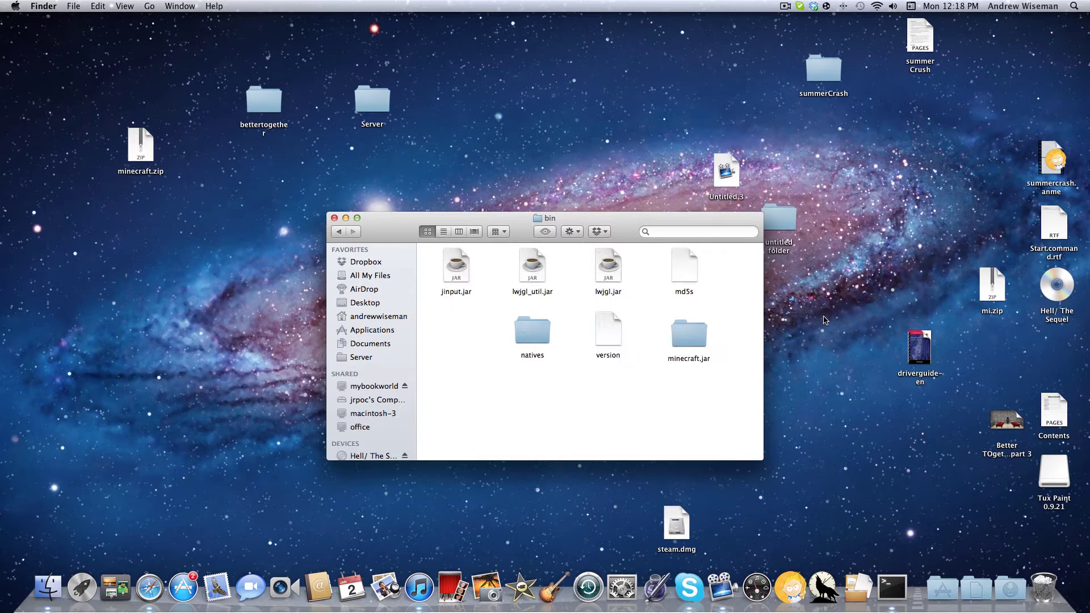
Open the minecraft.jar folder and start a file-name search inside it.
click(708, 234)
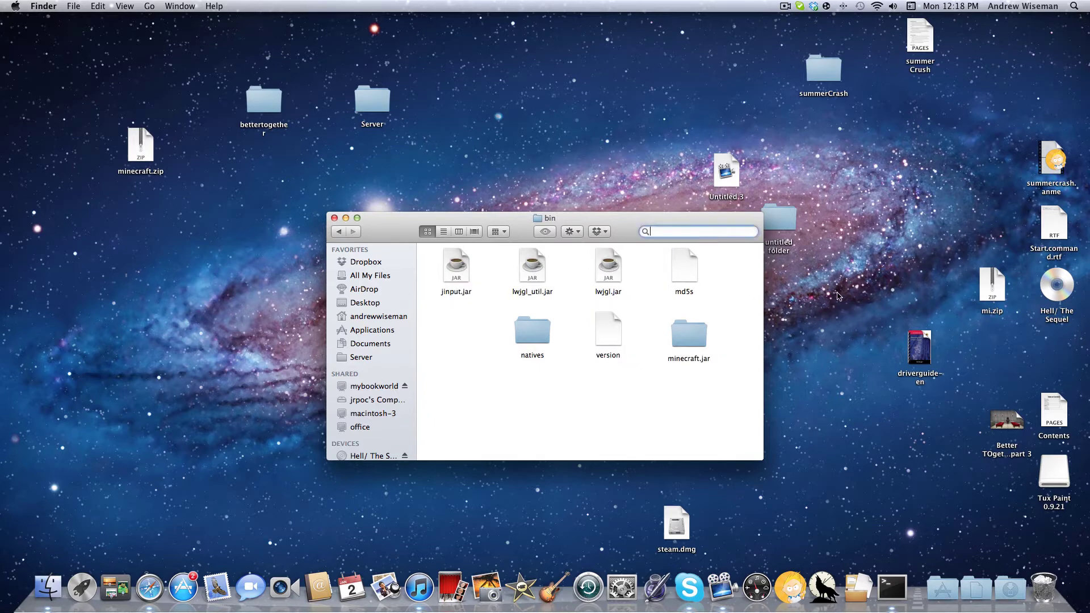
double_click(688, 335)
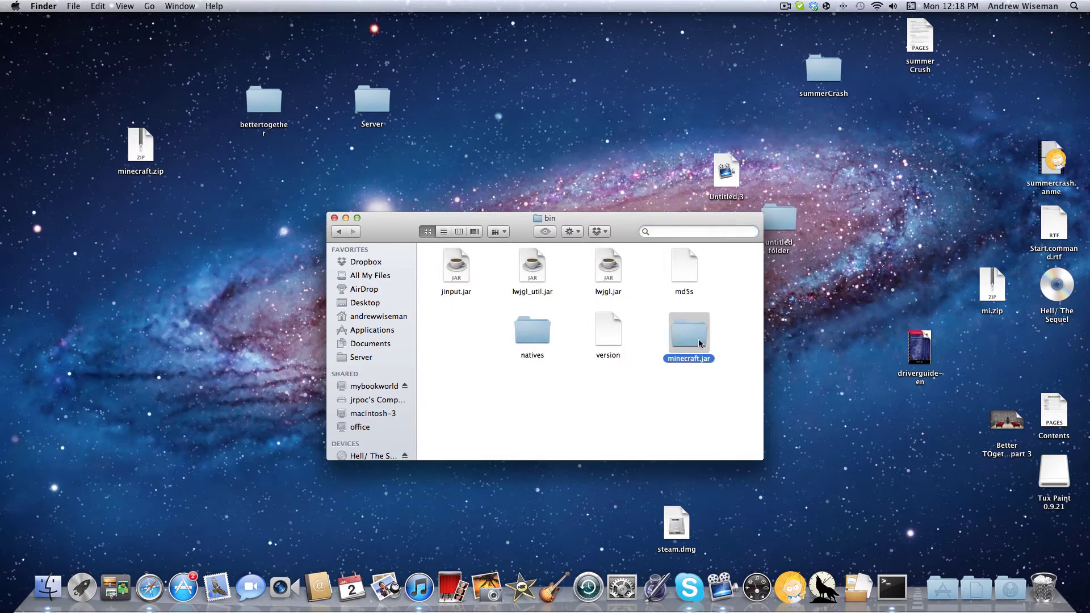
click(660, 231)
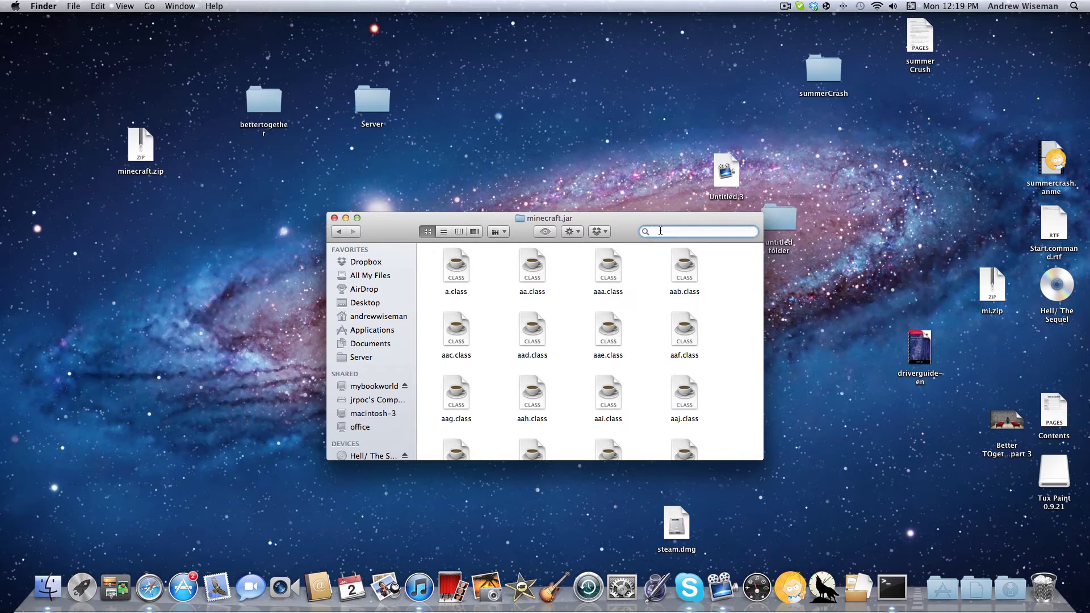
Search minecraft.jar for 'meta', move META-INF to the desktop, and close the search window.
text(meta)
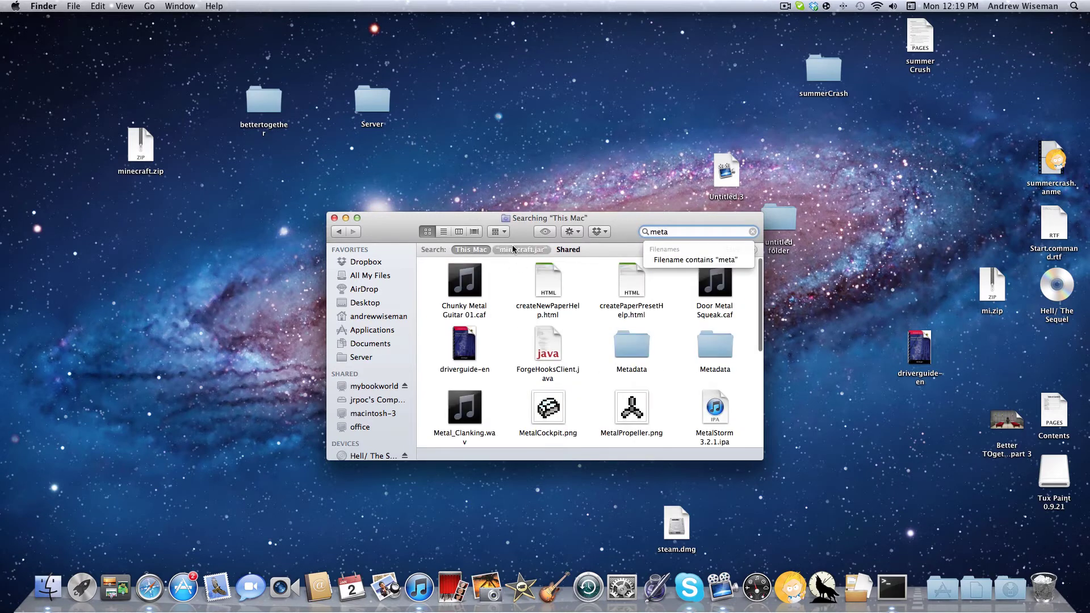
click(513, 250)
mouse_move(536, 283)
mouse_down()
mouse_move(697, 383)
mouse_move(529, 87)
mouse_up()
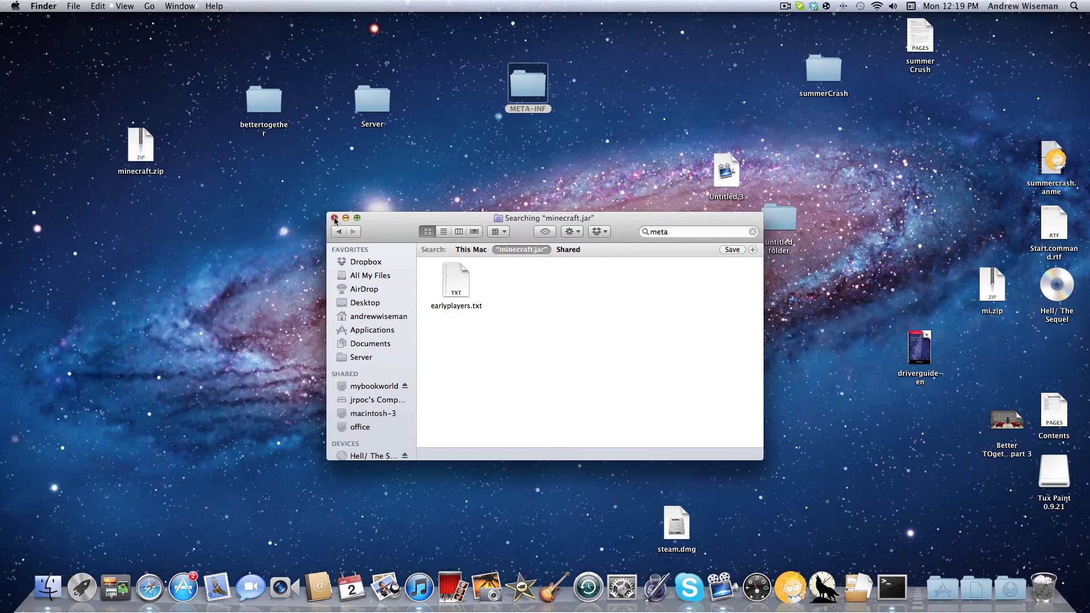
click(334, 219)
click(944, 589)
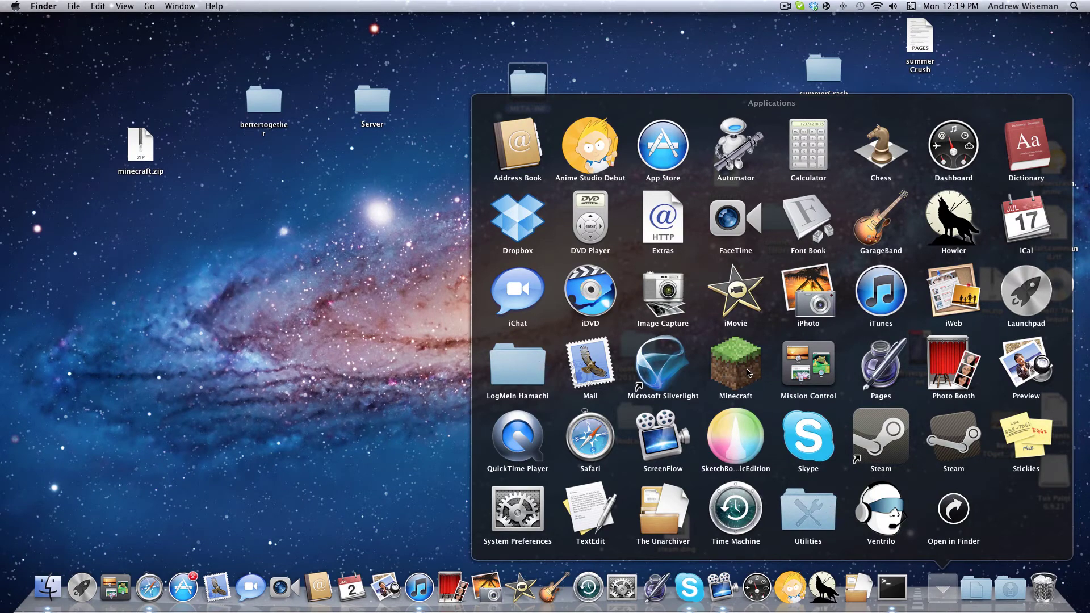
Launch Minecraft, log in, and create a default singleplayer world in fullscreen.
click(747, 372)
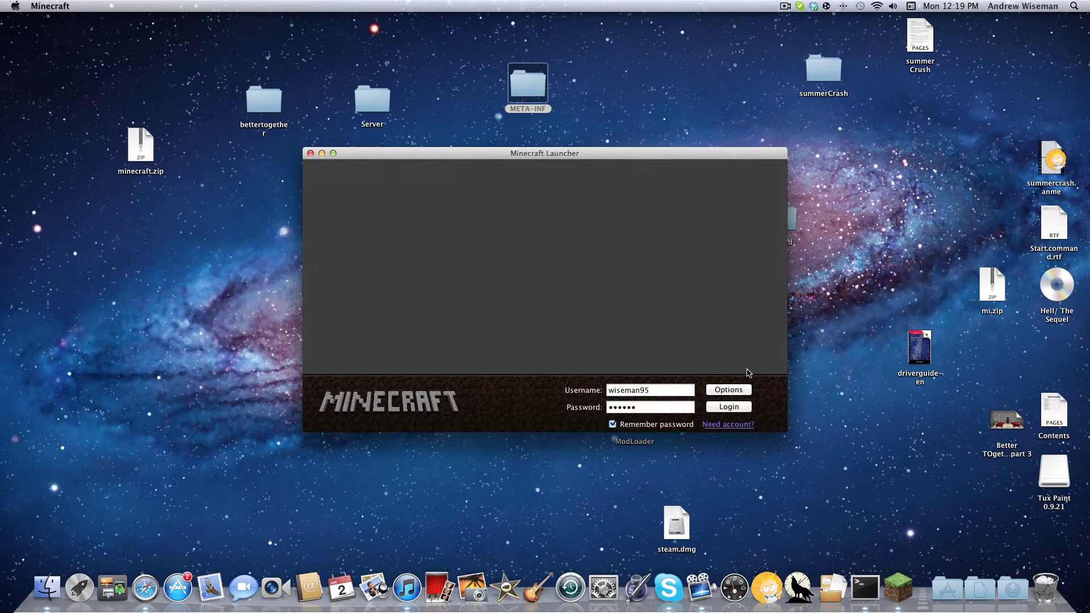
click(733, 409)
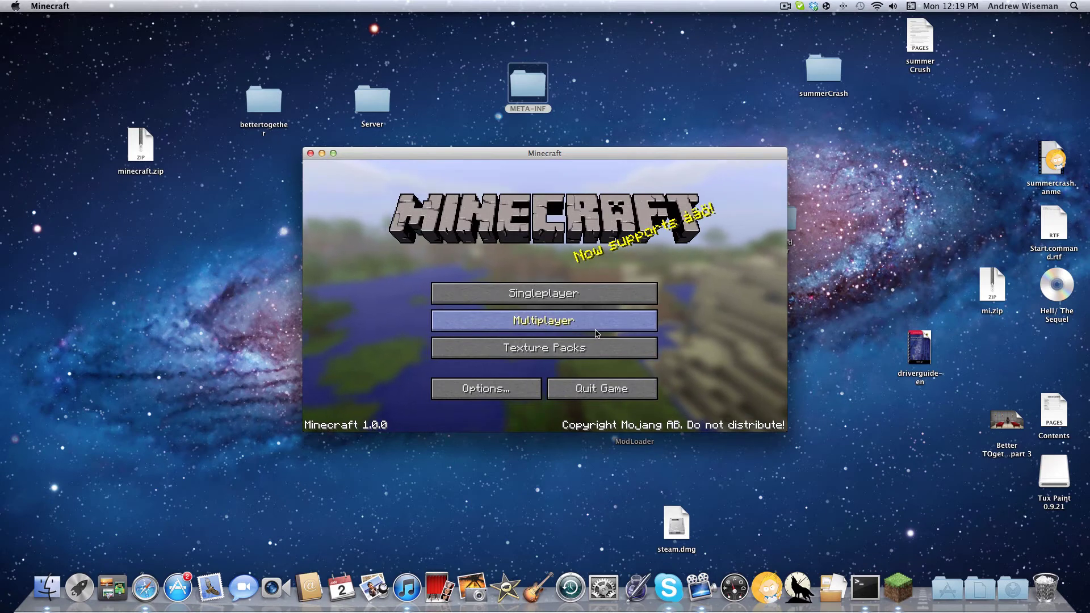
click(545, 296)
click(585, 389)
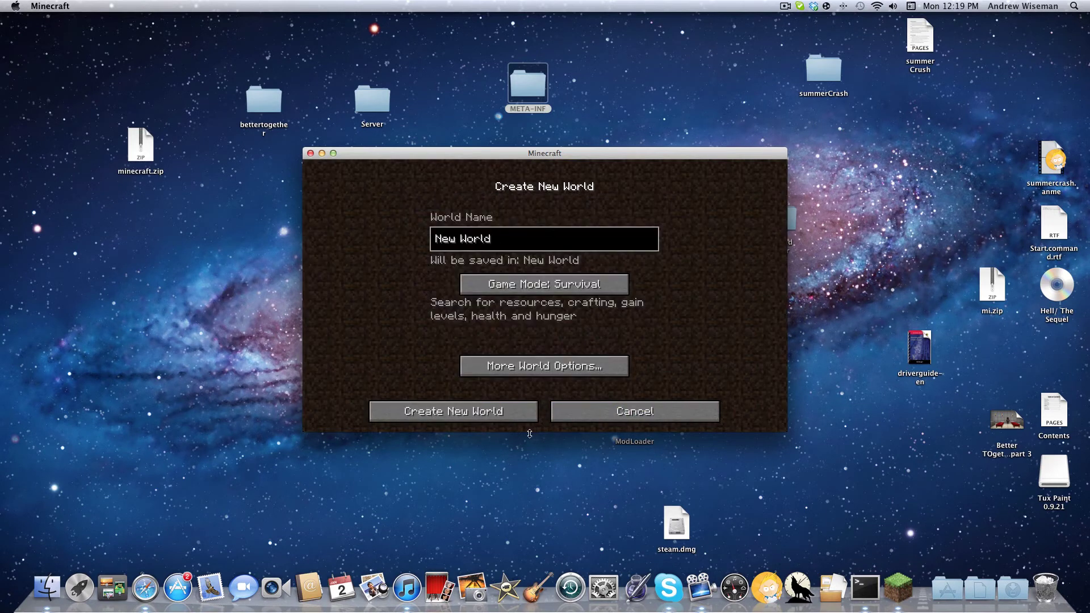
click(506, 406)
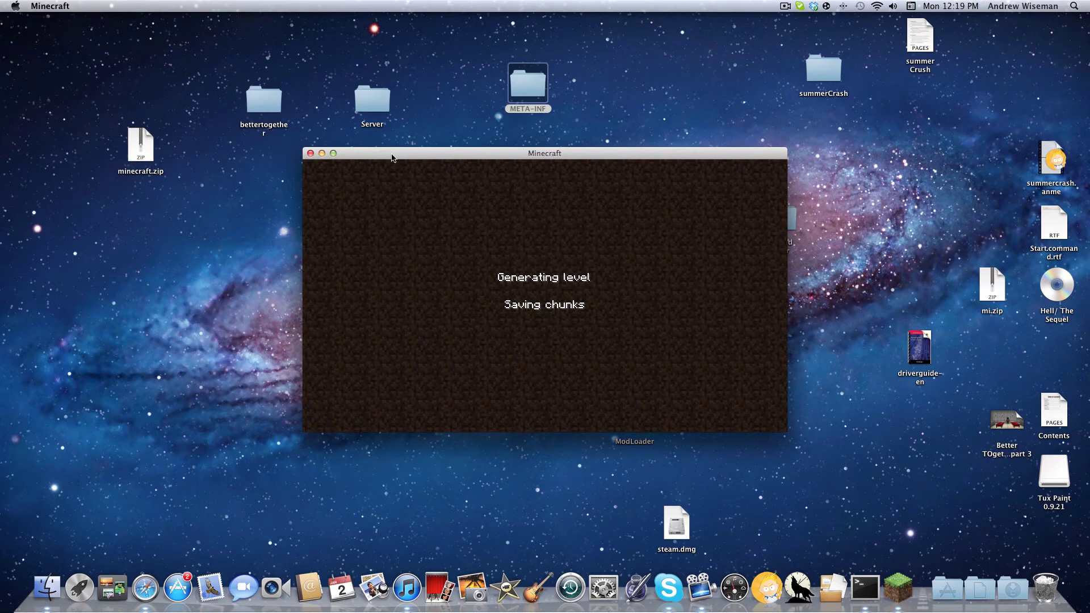
key(F11)
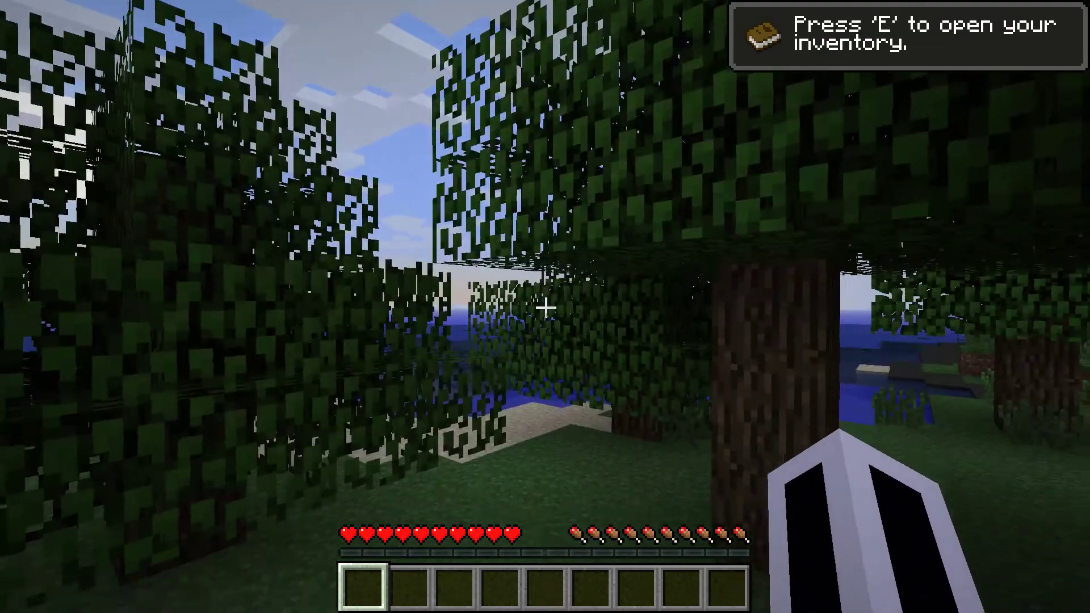
key(e)
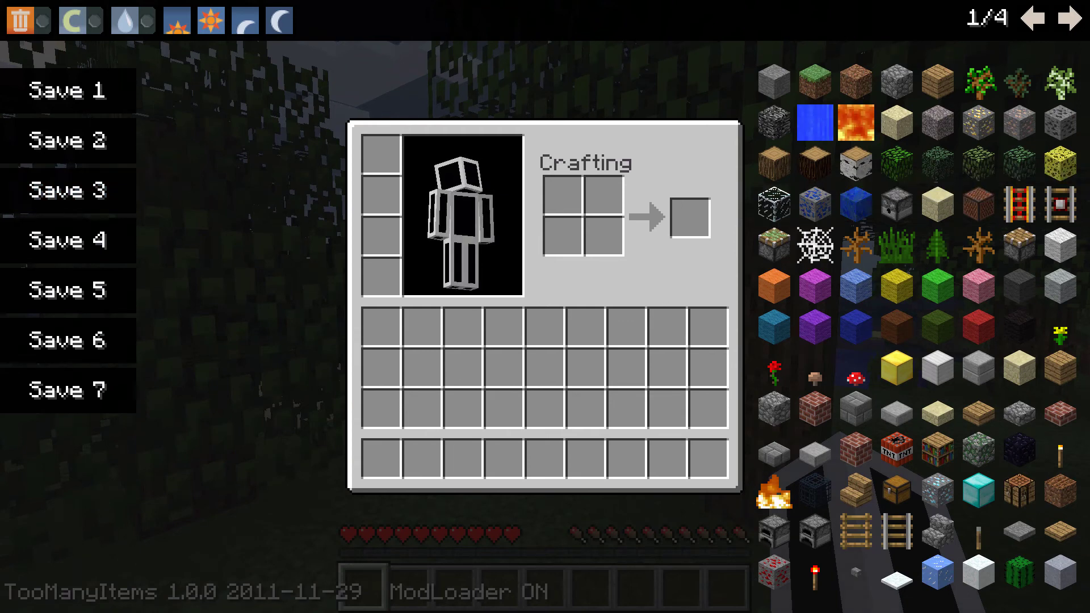
click(1069, 18)
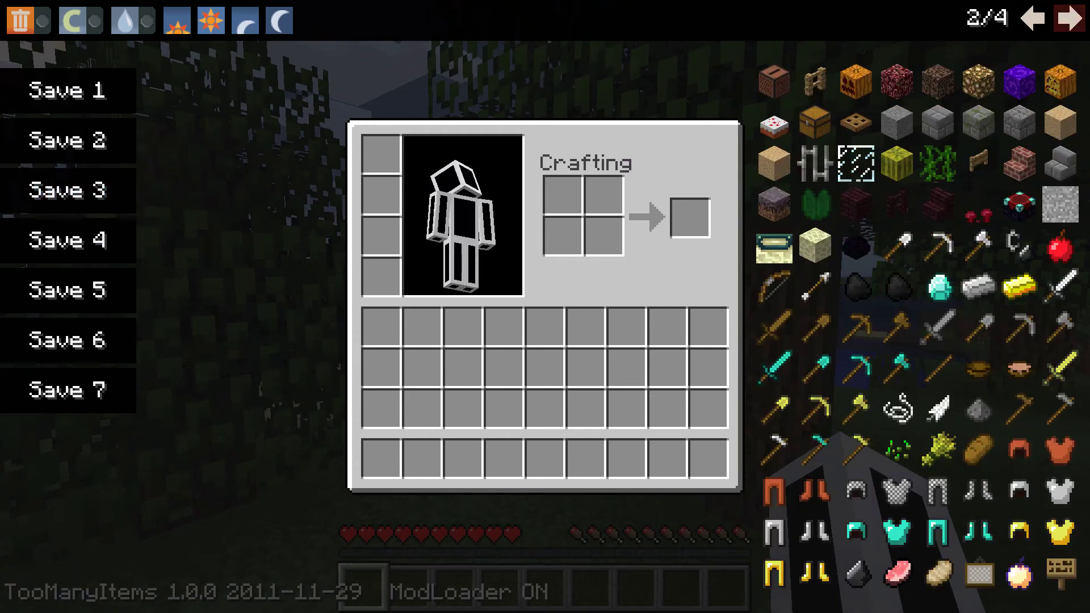
click(1069, 19)
click(1070, 19)
click(1070, 19)
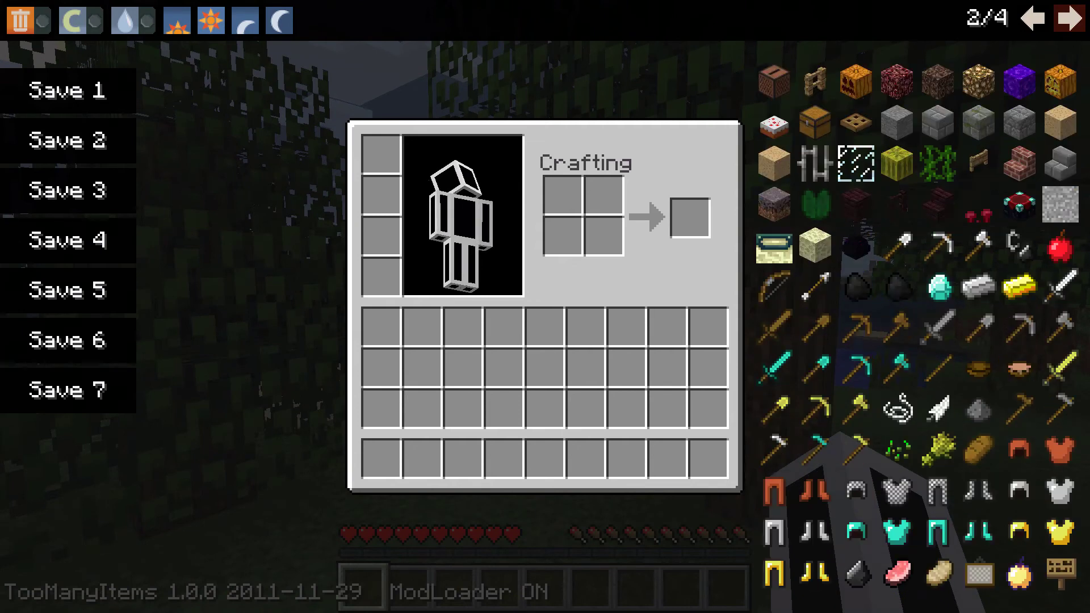
click(1070, 19)
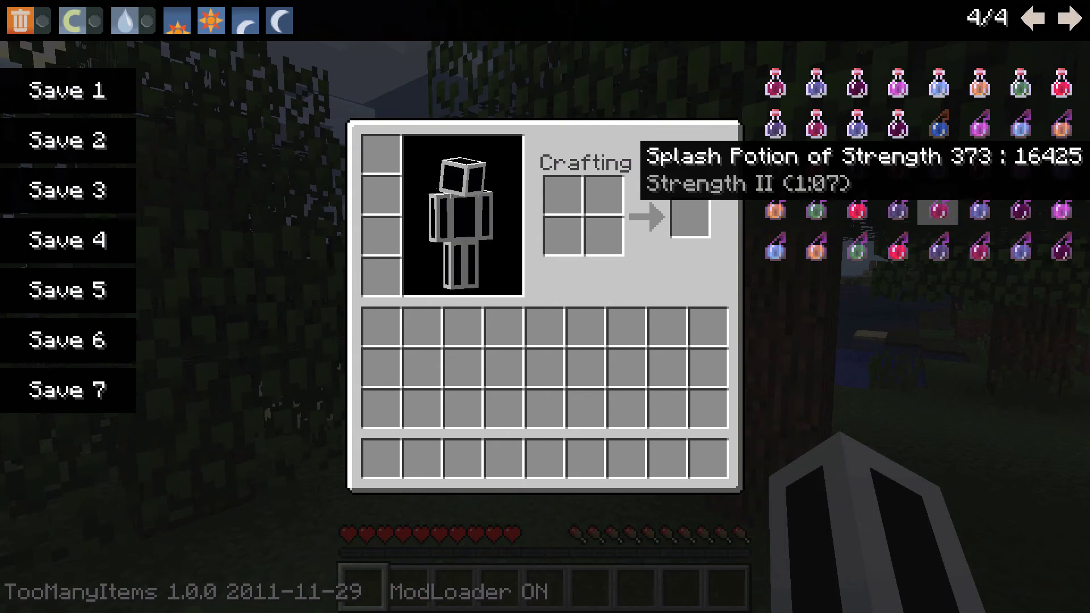
key(e)
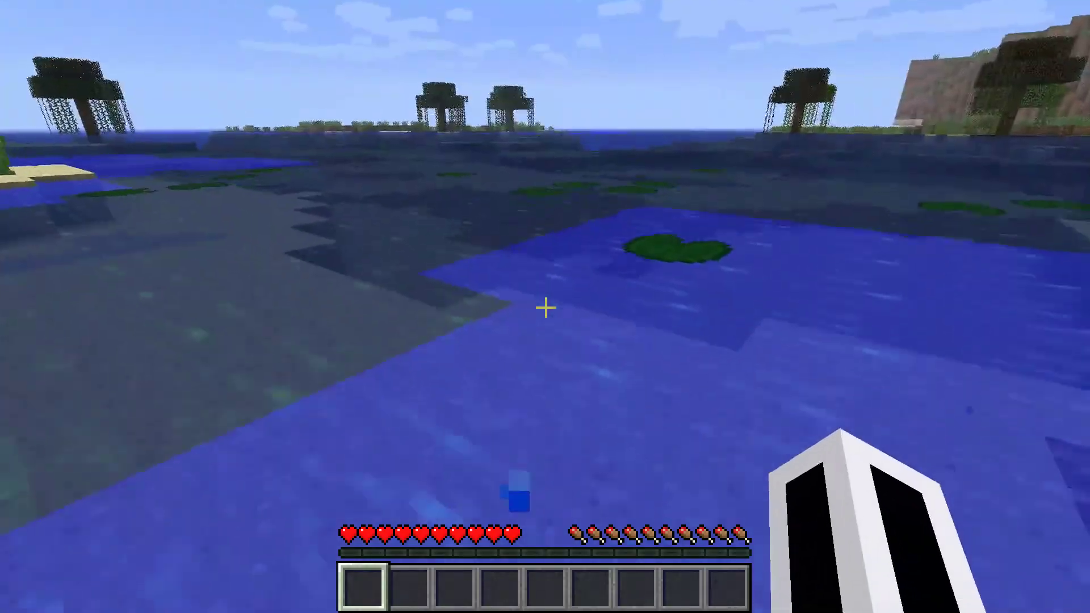
Break a lily pad and place it back on the lake water.
key(Escape)
key(Escape)
key(e)
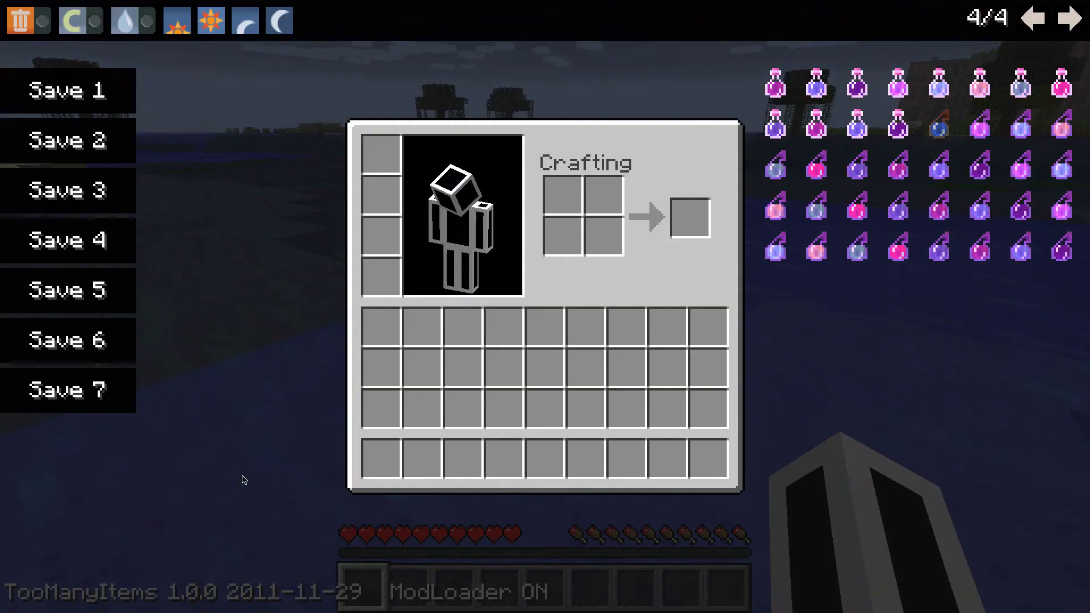
key(e)
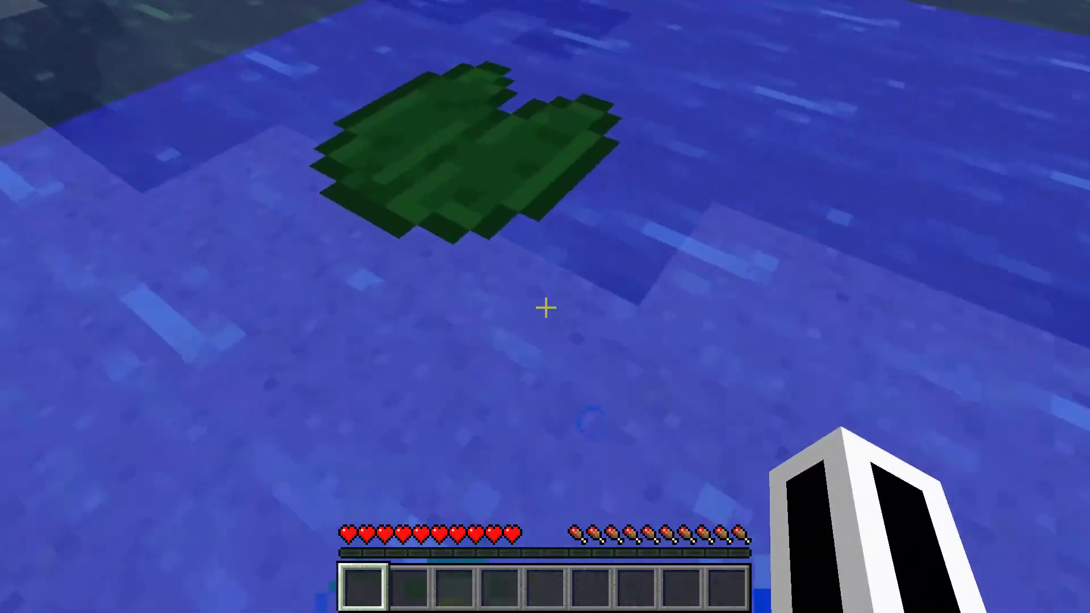
click(545, 308)
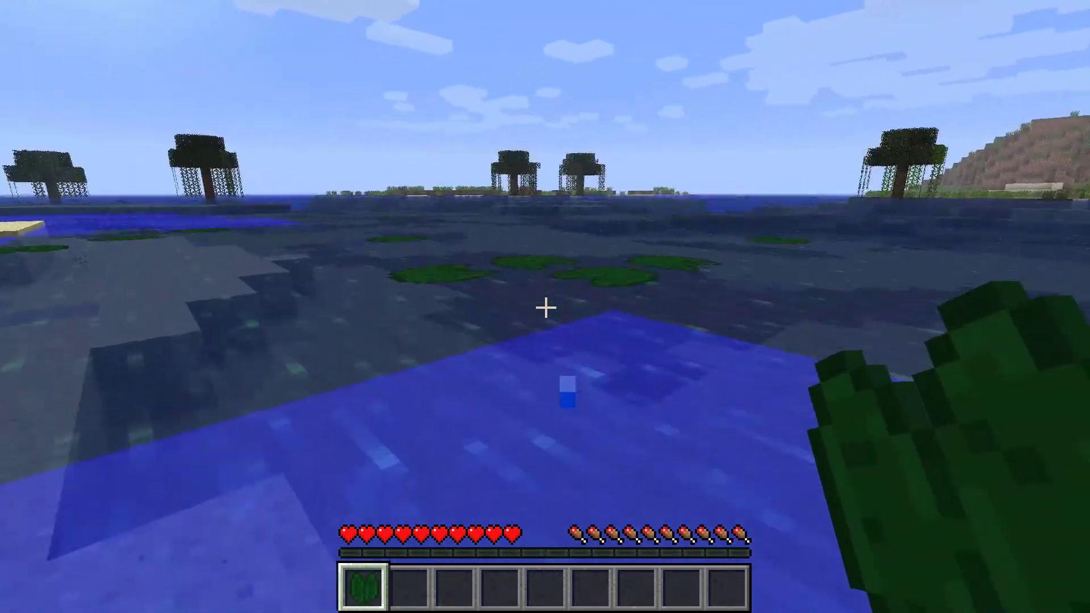
right_click(546, 308)
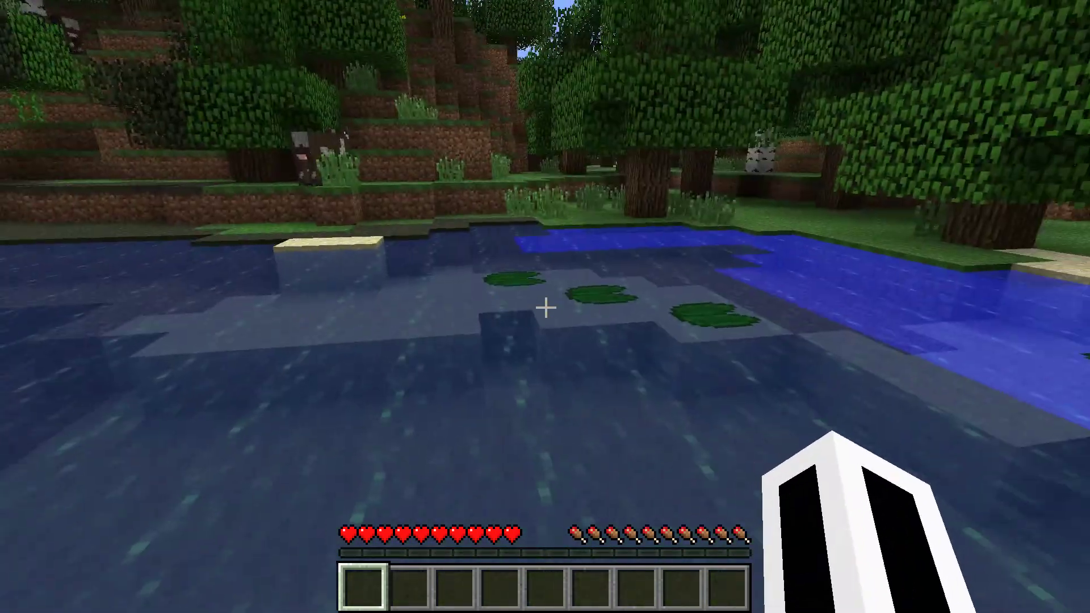
Walk along the lake shore, then leave fullscreen and pause the game.
key(w)
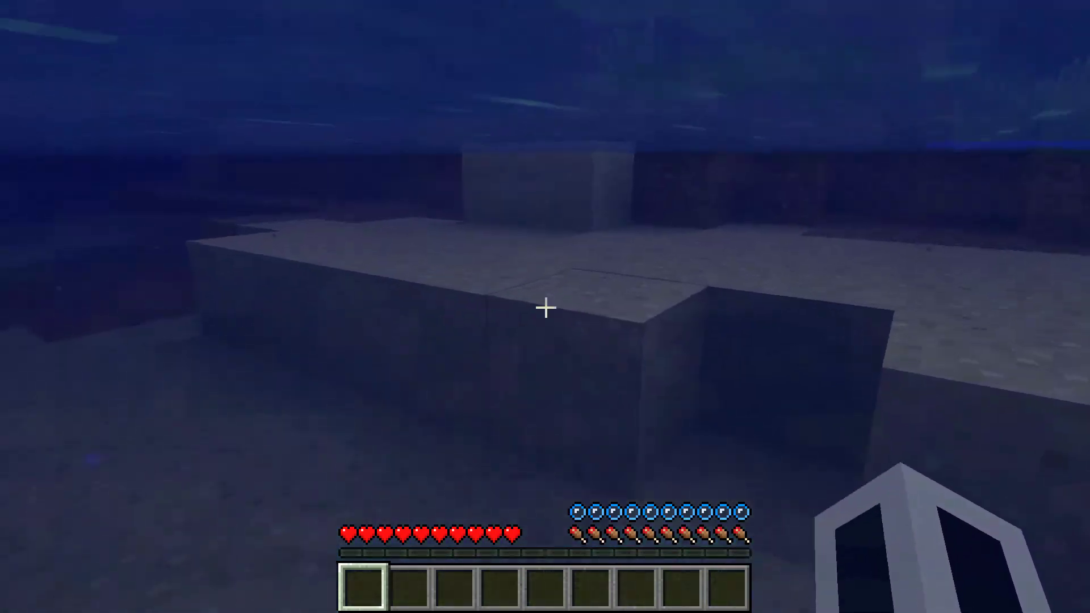
key(w)
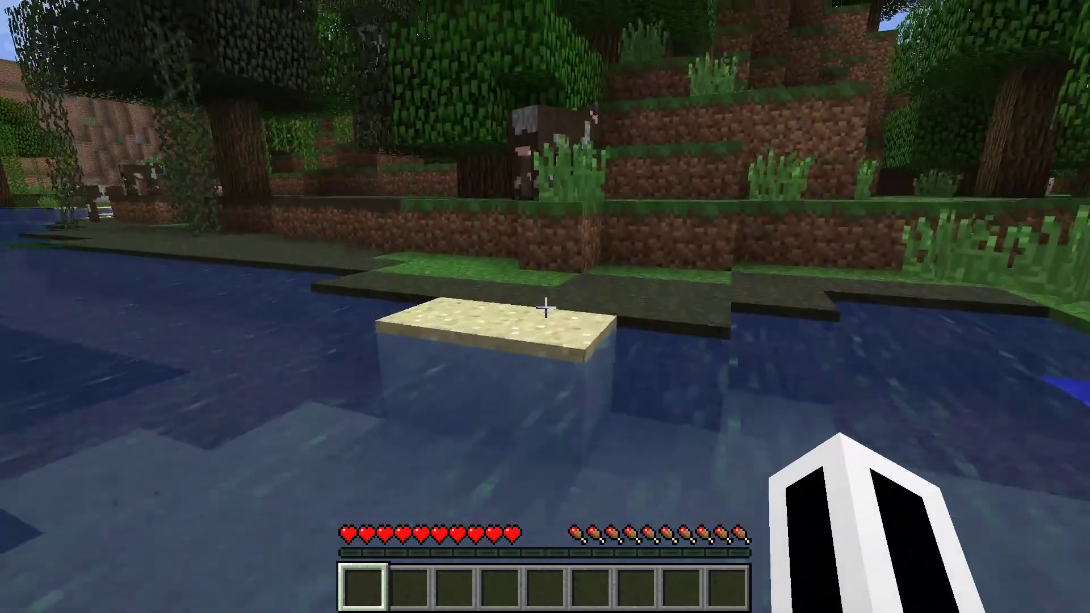
key(w)
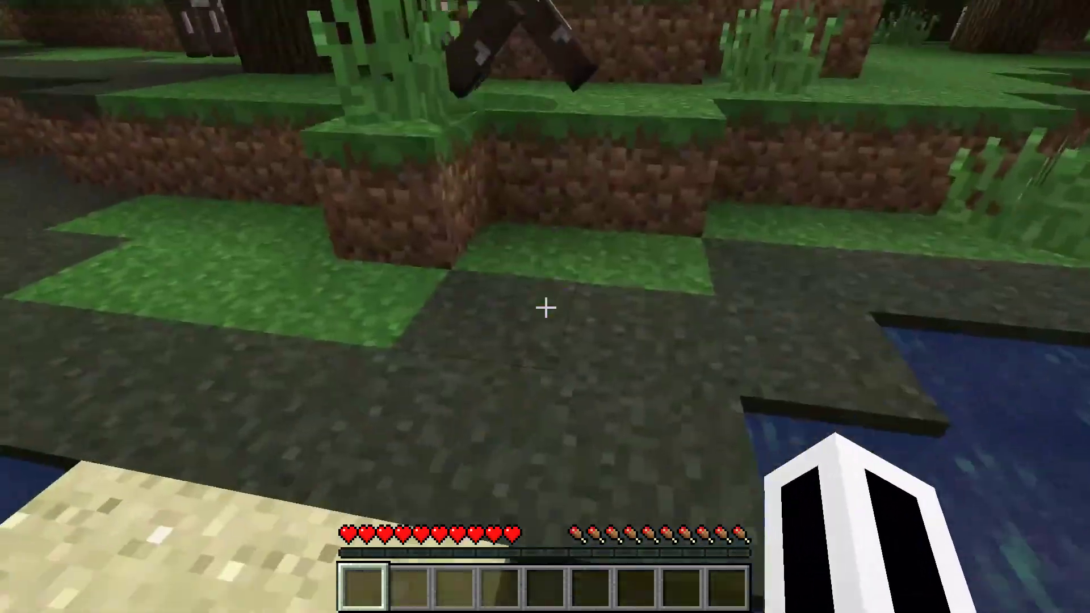
key(w)
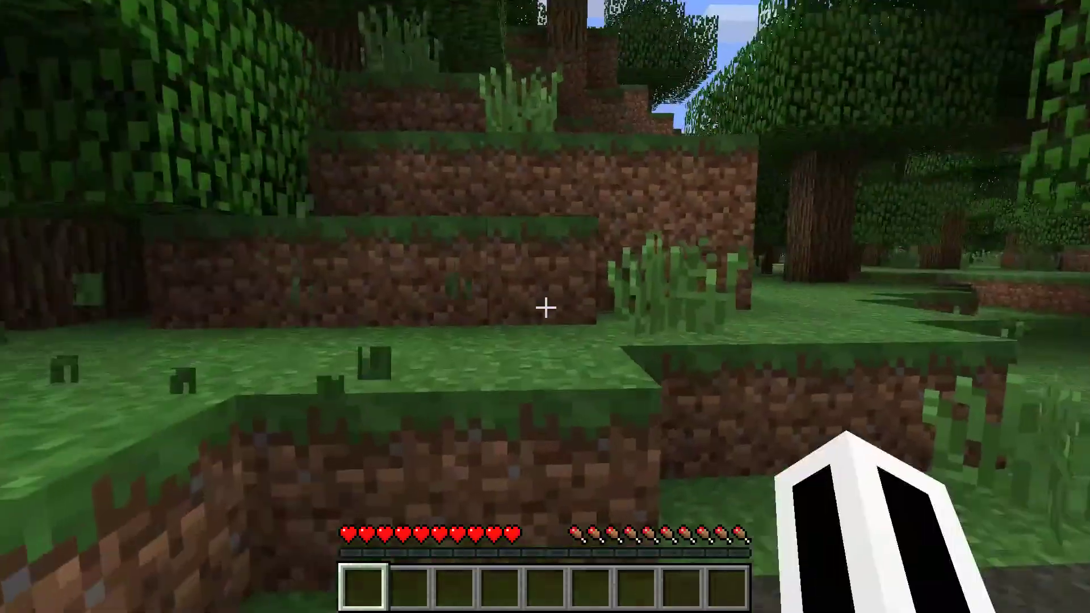
key(w)
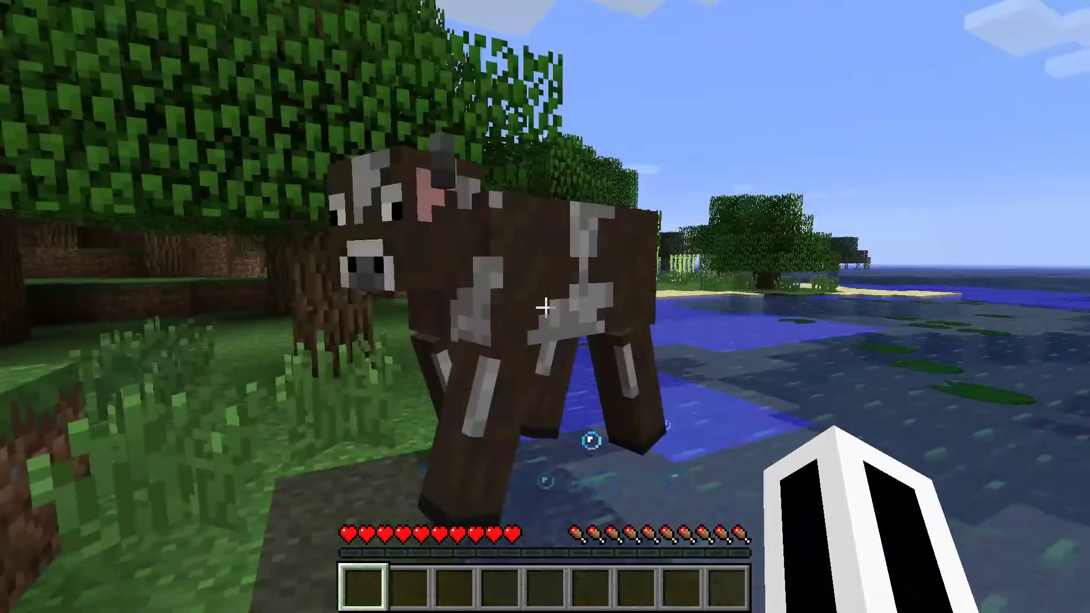
key(w)
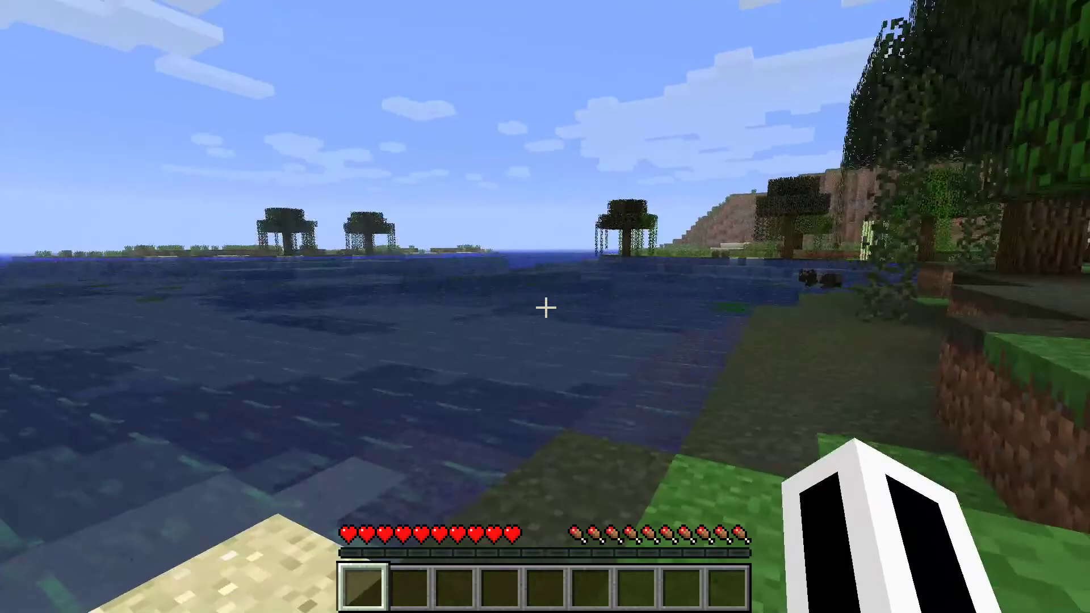
key(w)
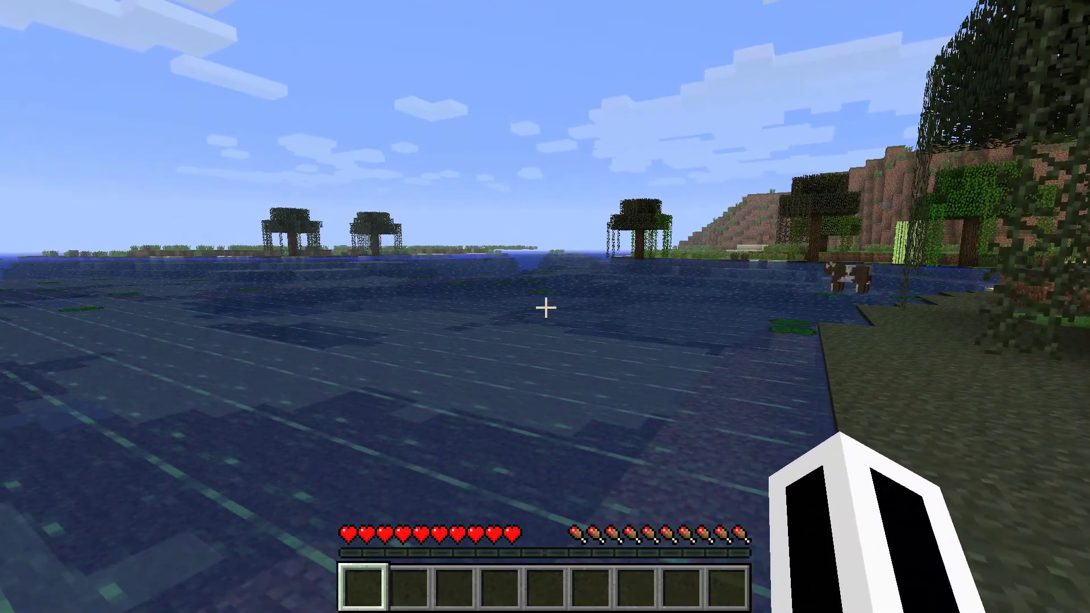
key(w)
key(F11)
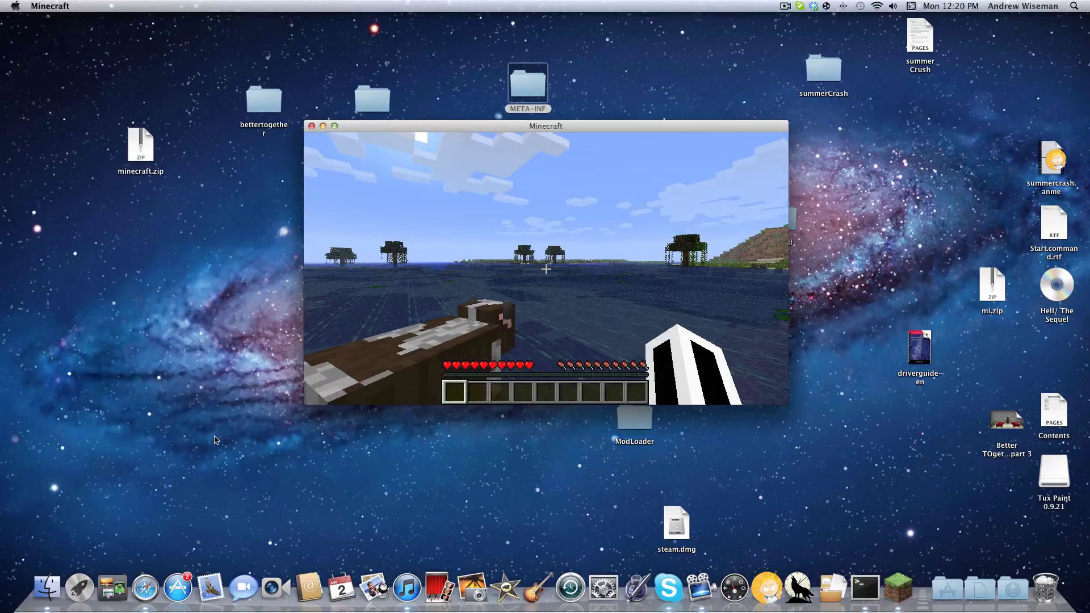
Quit Minecraft with the window's red close button.
click(312, 126)
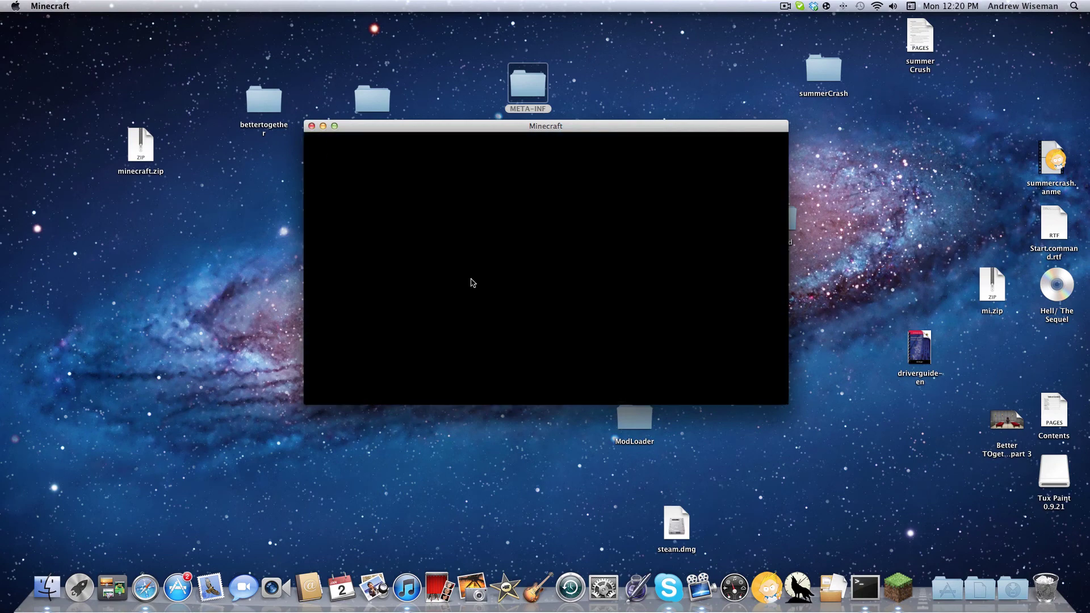